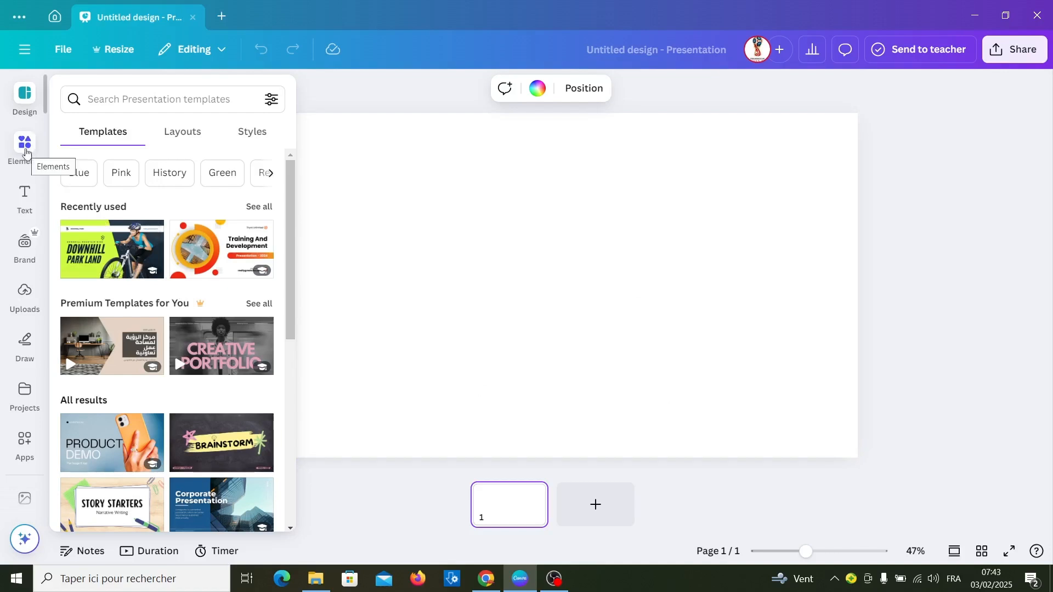
Add the orange splash video from the recently used elements and enlarge it to fill the slide
click(25, 145)
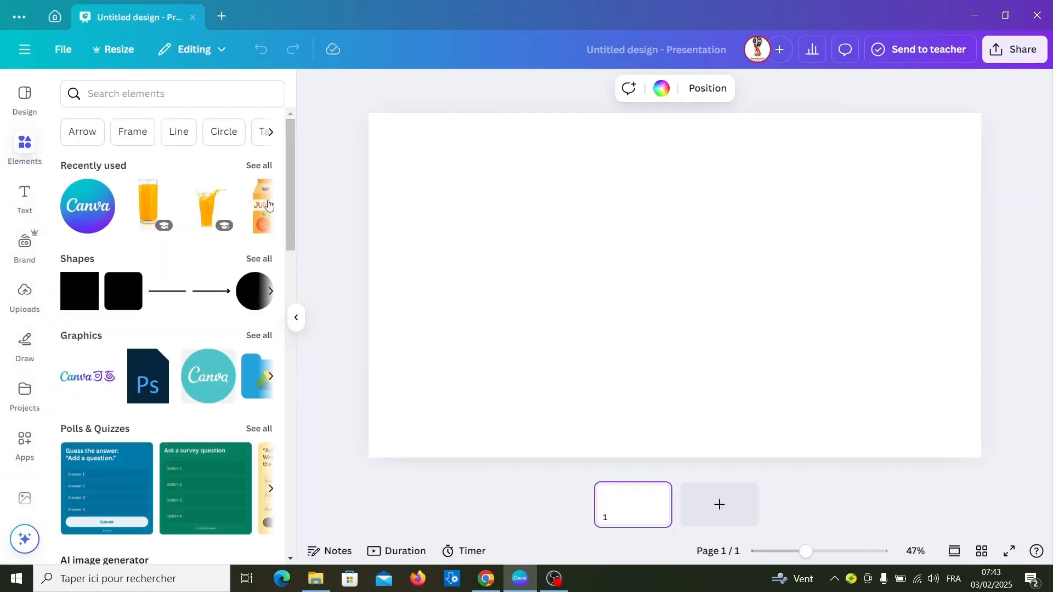
click(258, 166)
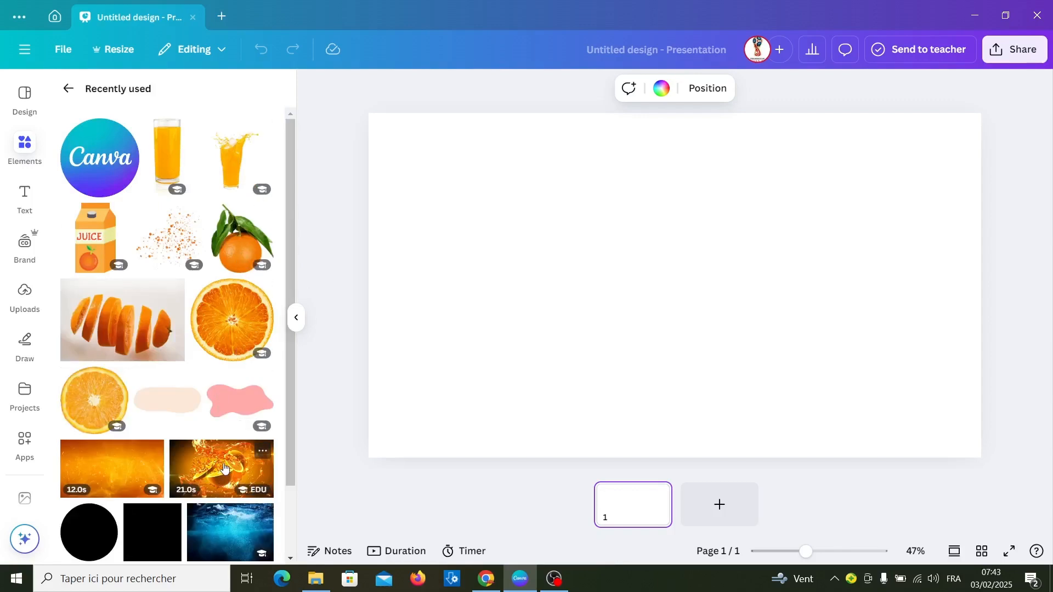
click(223, 467)
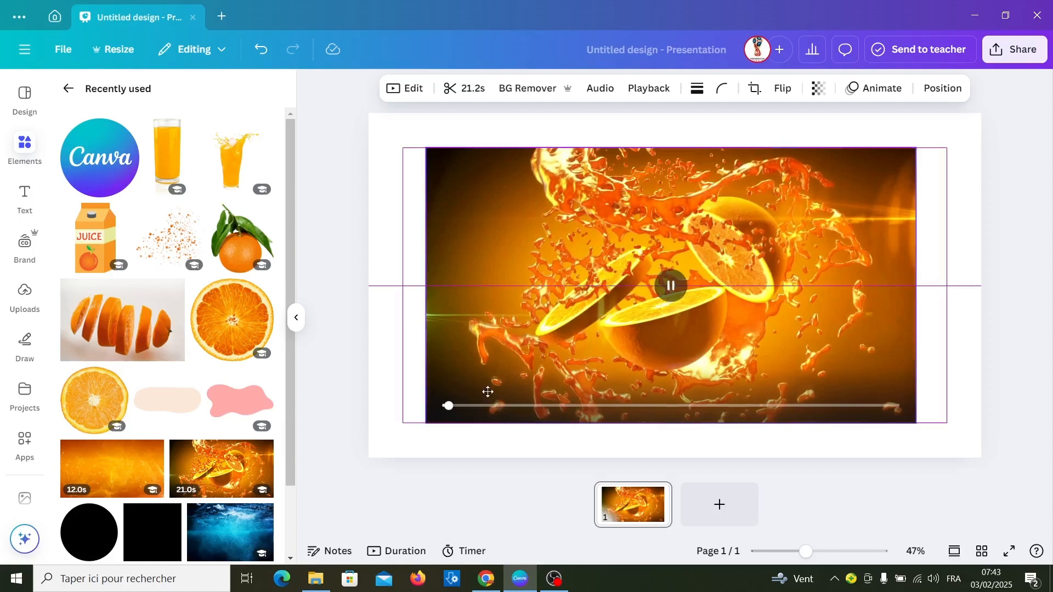
drag(487, 391, 414, 343)
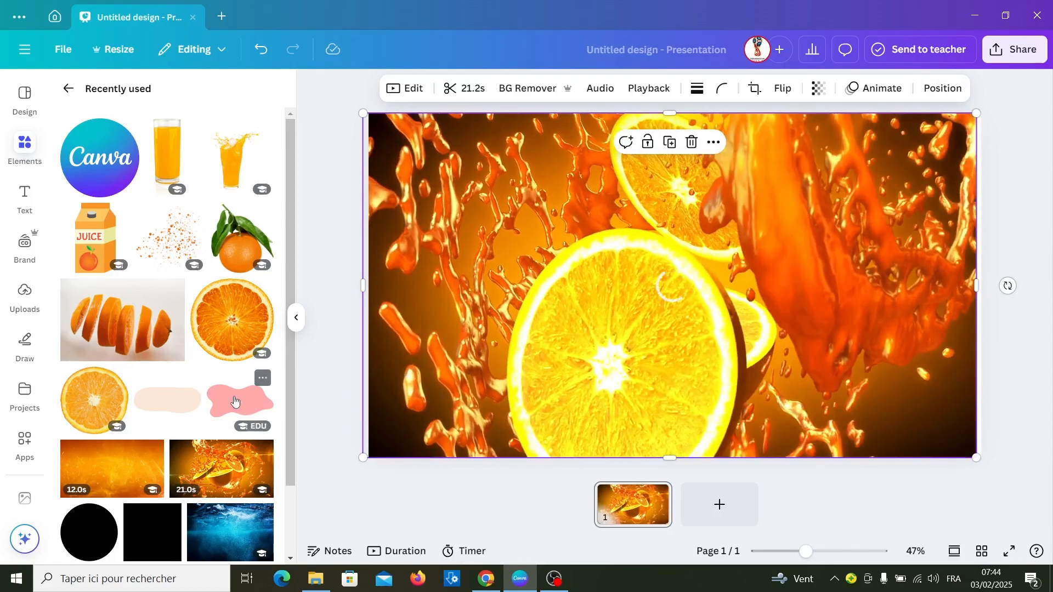
Add the pink blob shape, enlarged and rotated upright over the slide's left edge, and recolor it red
click(235, 402)
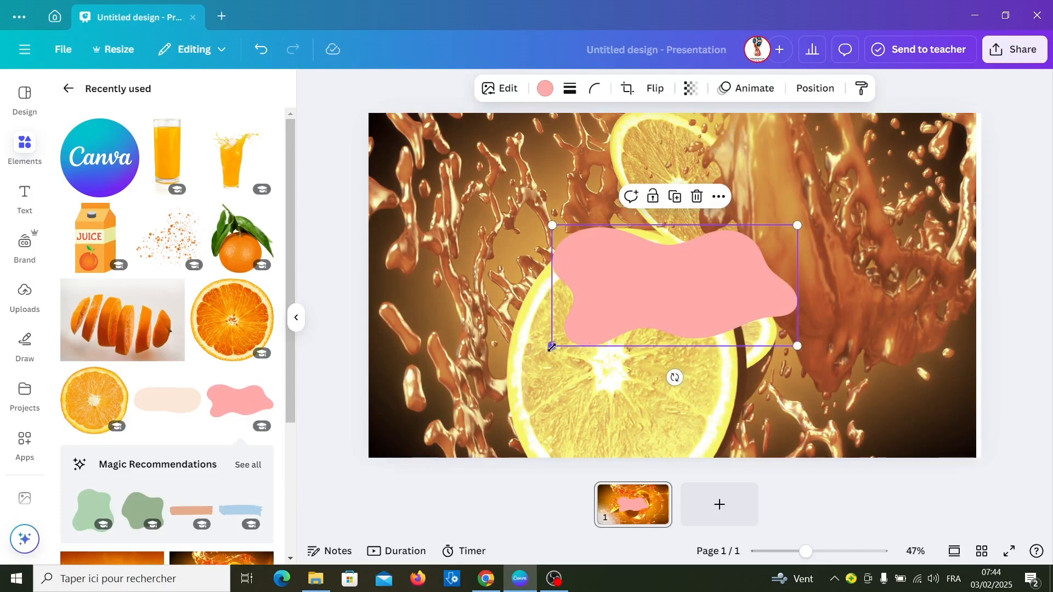
drag(551, 347, 359, 467)
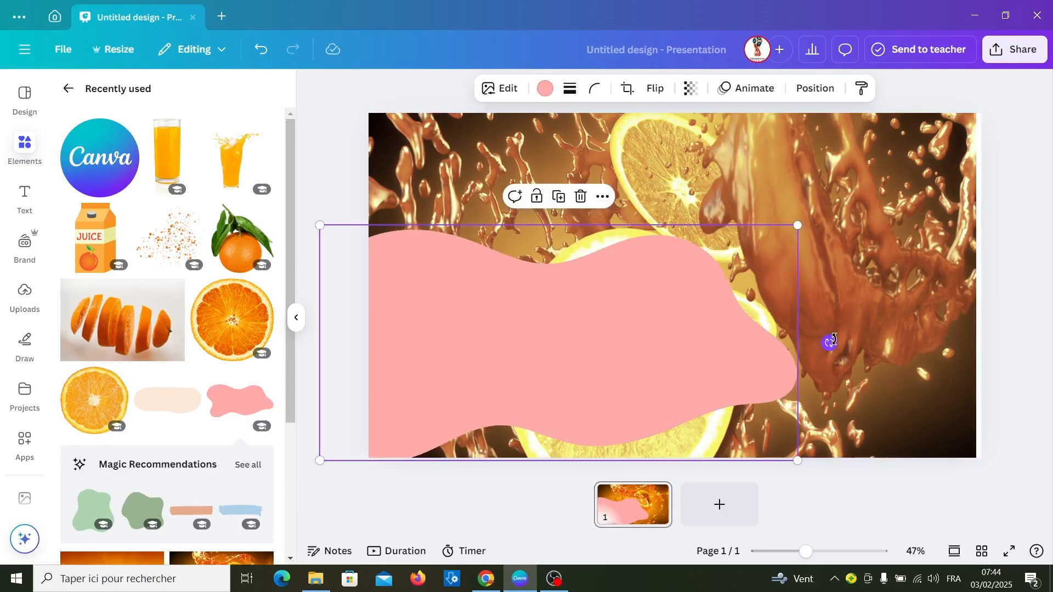
drag(831, 340, 721, 513)
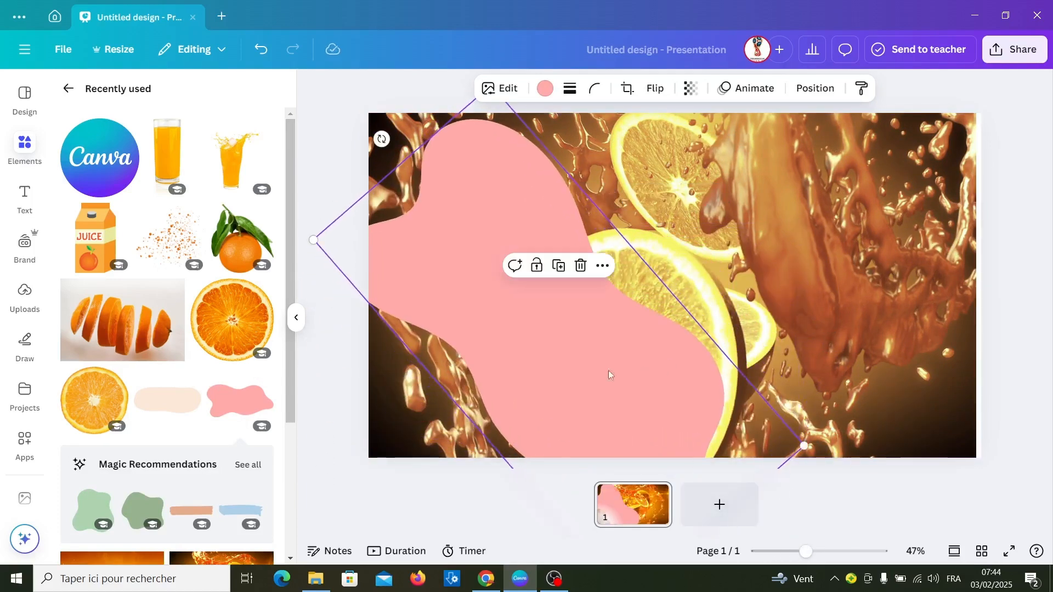
drag(608, 374, 398, 261)
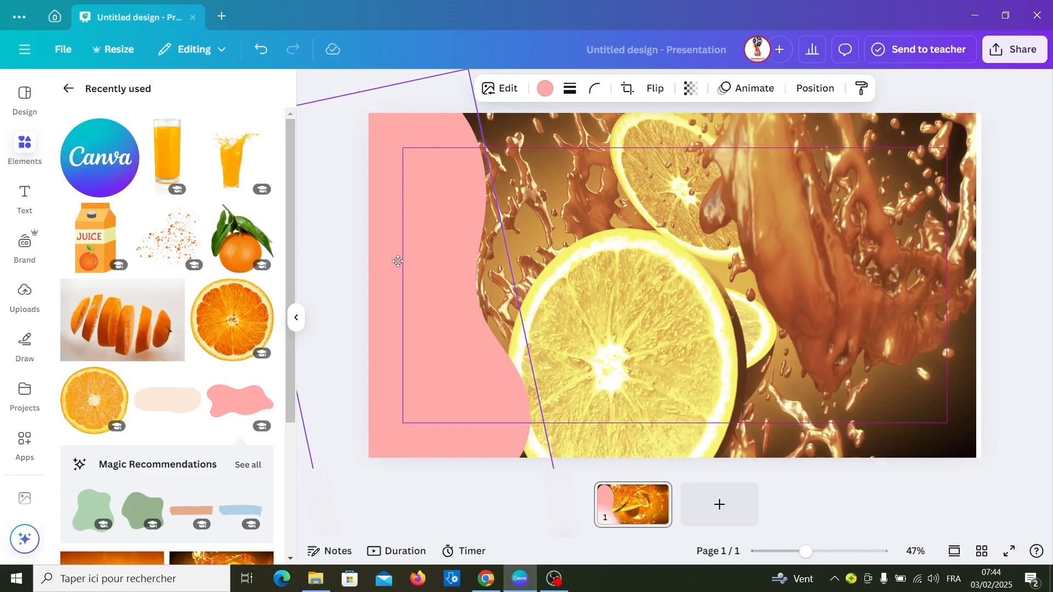
click(544, 89)
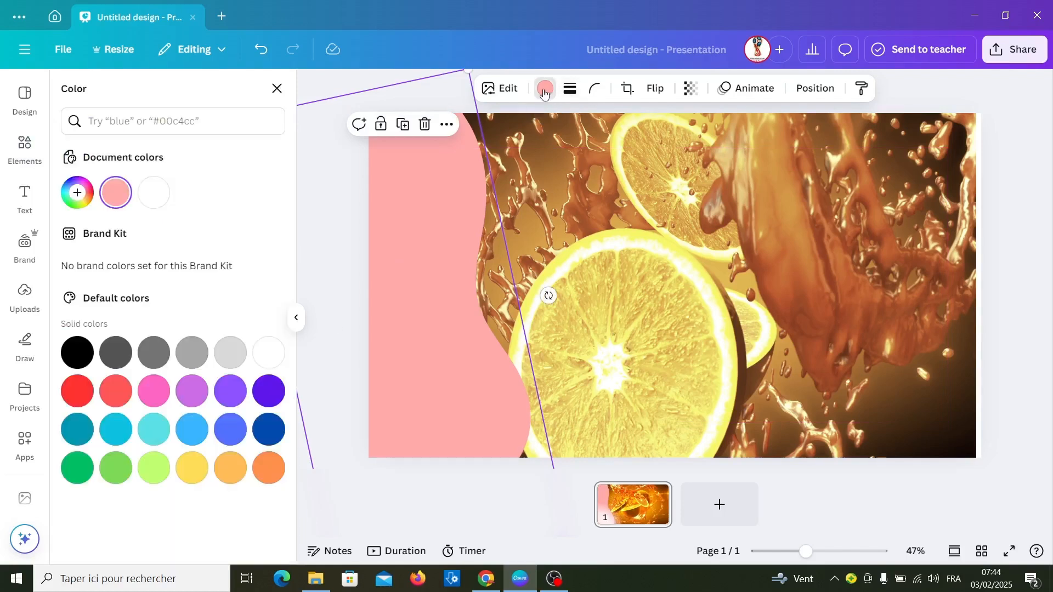
click(86, 396)
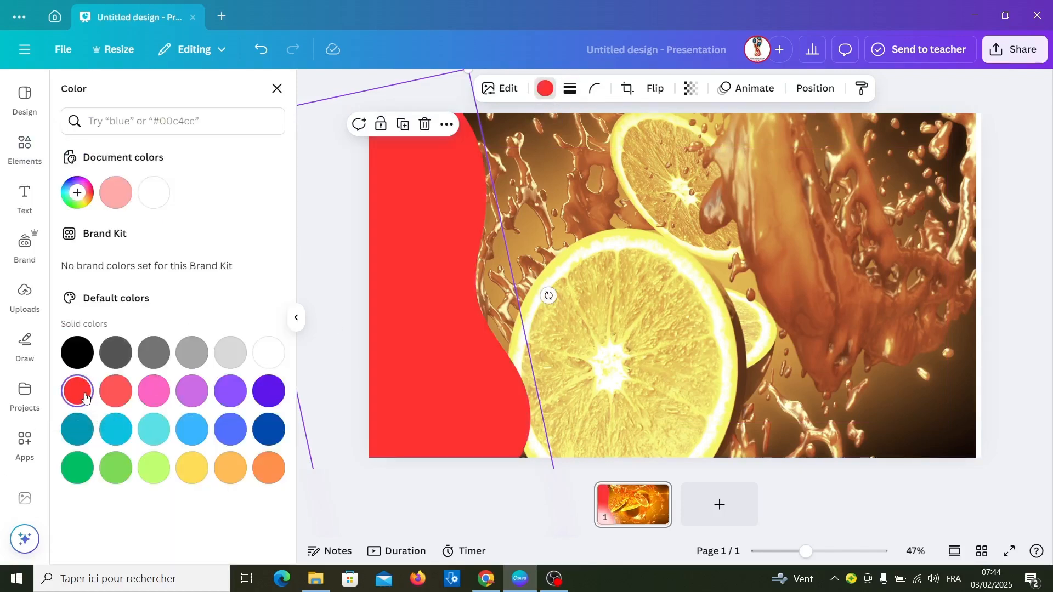
Duplicate the red blob and enlarge the copy to cover the right part of the slide
click(405, 127)
drag(427, 296, 738, 399)
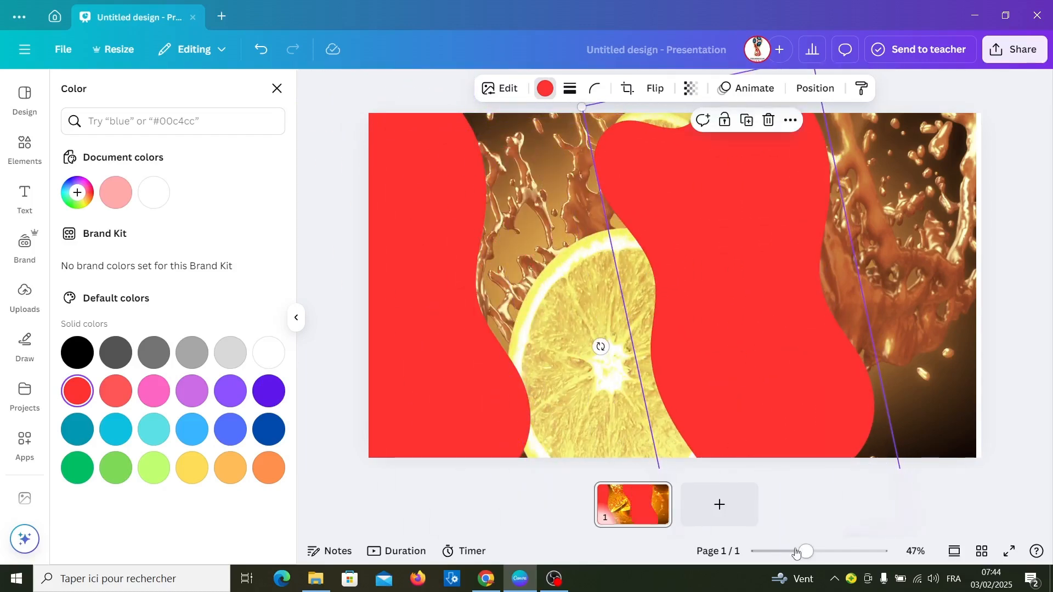
drag(804, 553, 786, 555)
drag(801, 413, 925, 465)
drag(582, 164, 550, 134)
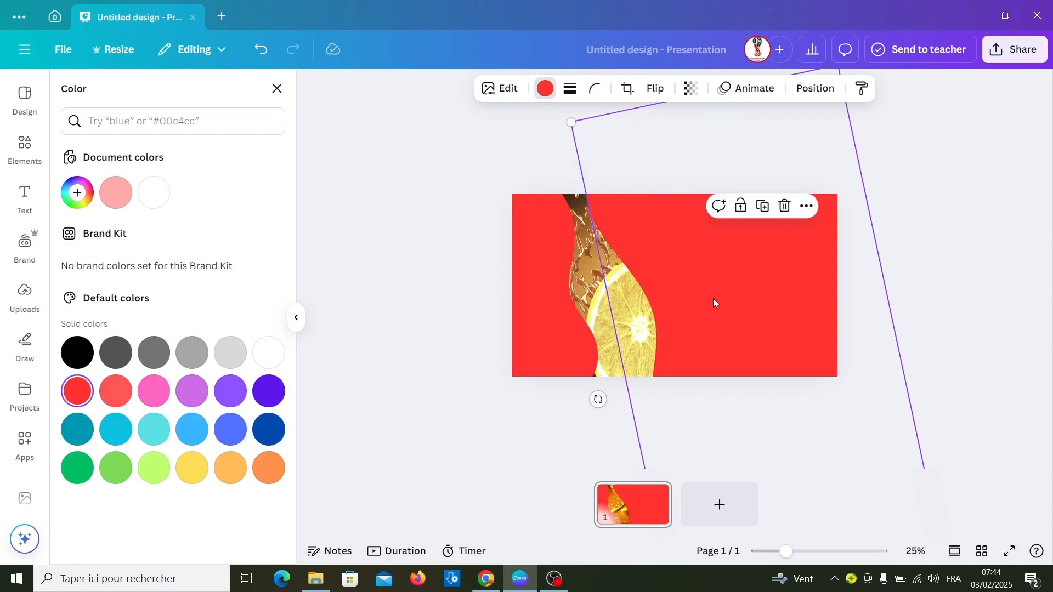
drag(713, 300, 711, 297)
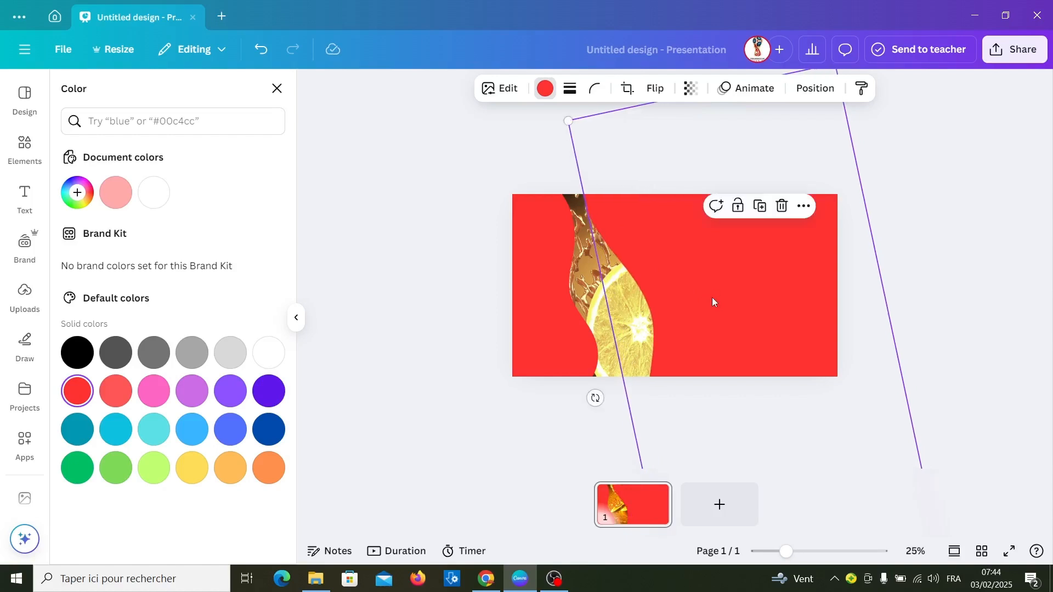
Apply a Glow shadow to the right red blob and copy its style to the left blob
click(506, 88)
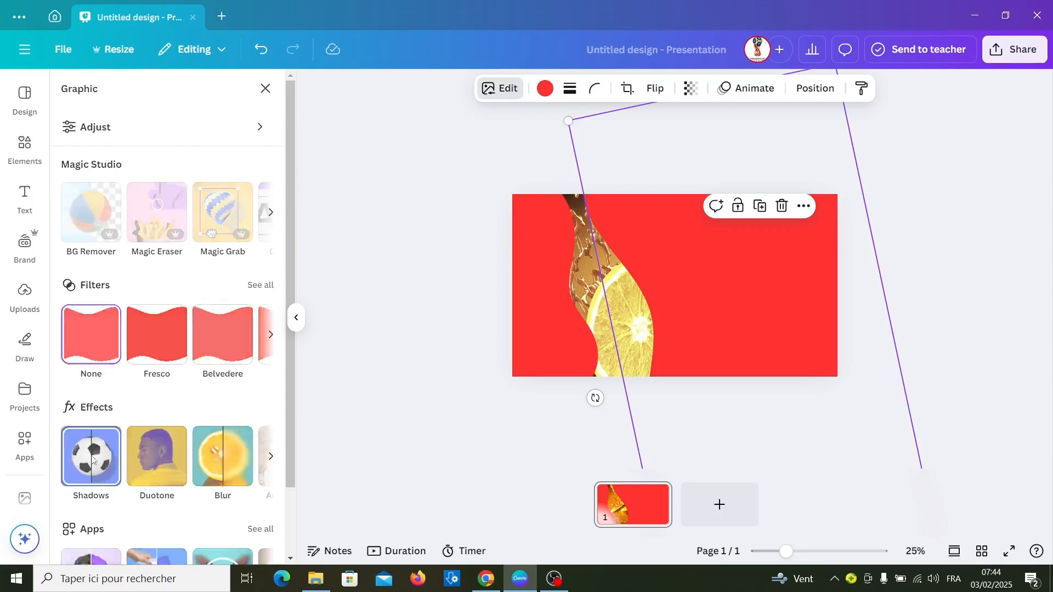
click(92, 459)
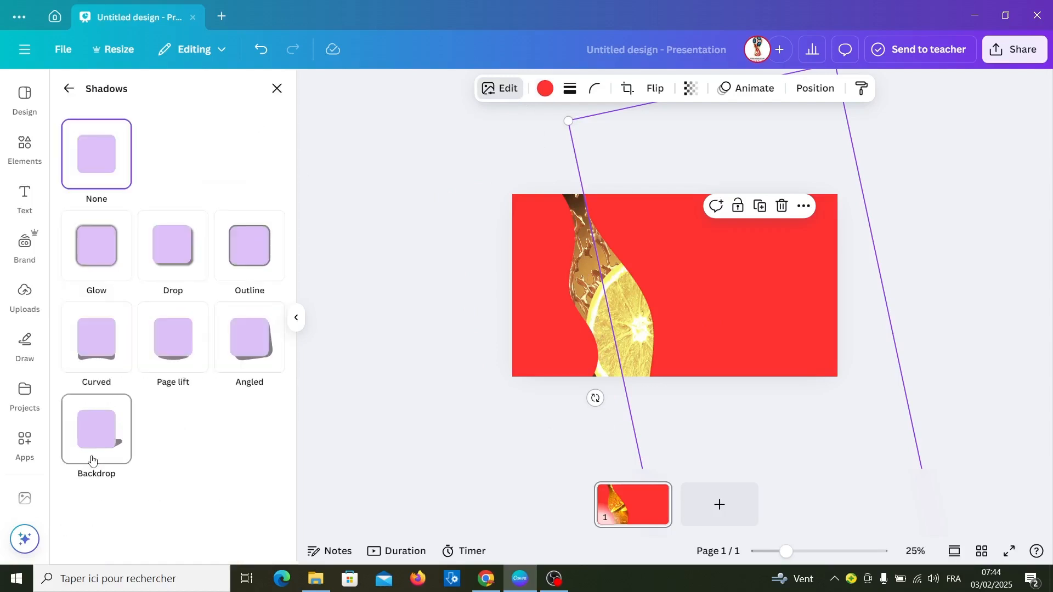
click(75, 244)
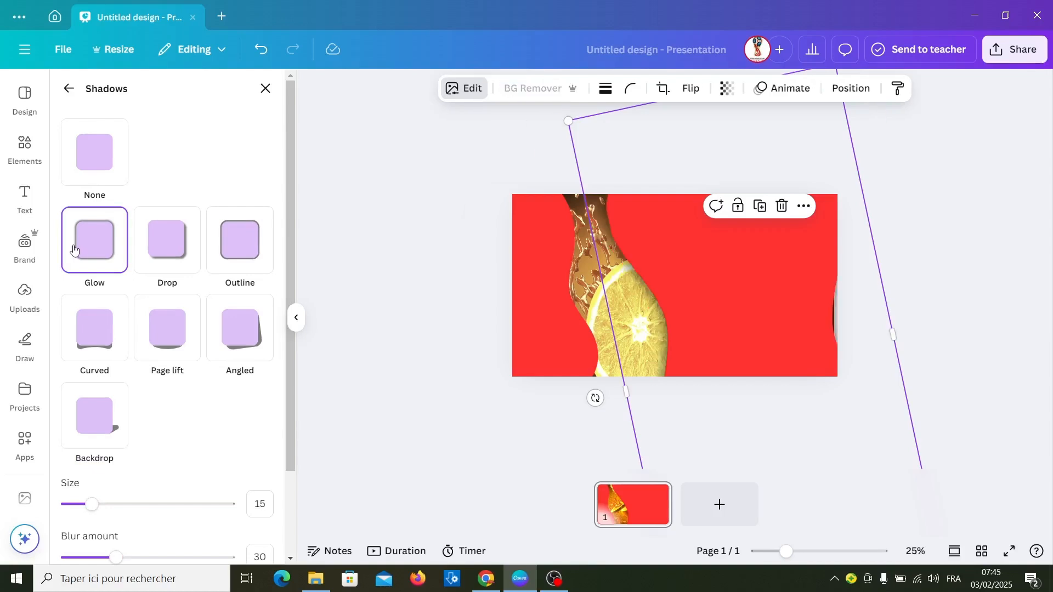
click(897, 87)
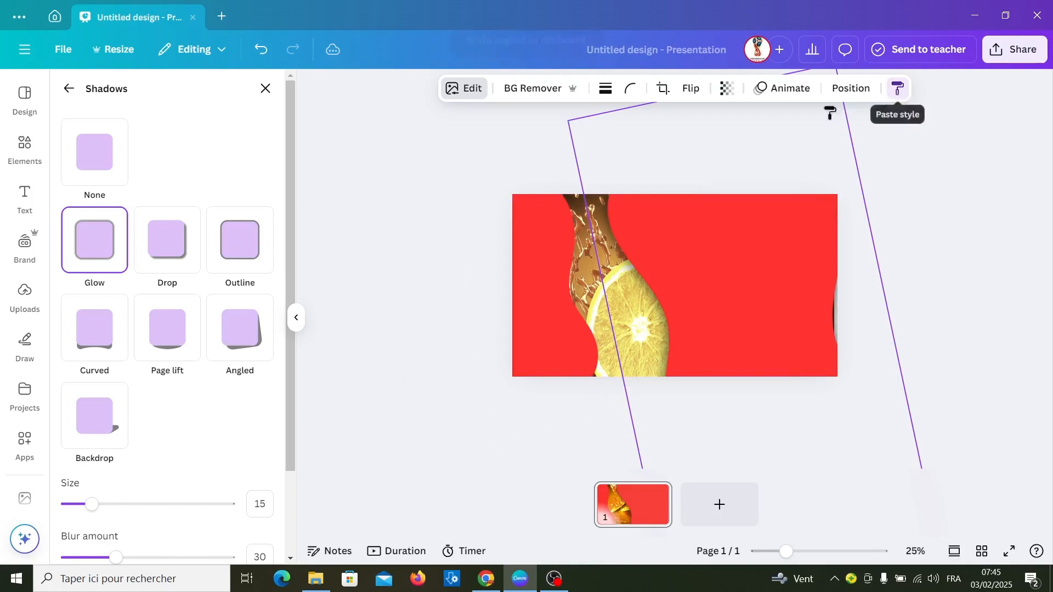
click(545, 272)
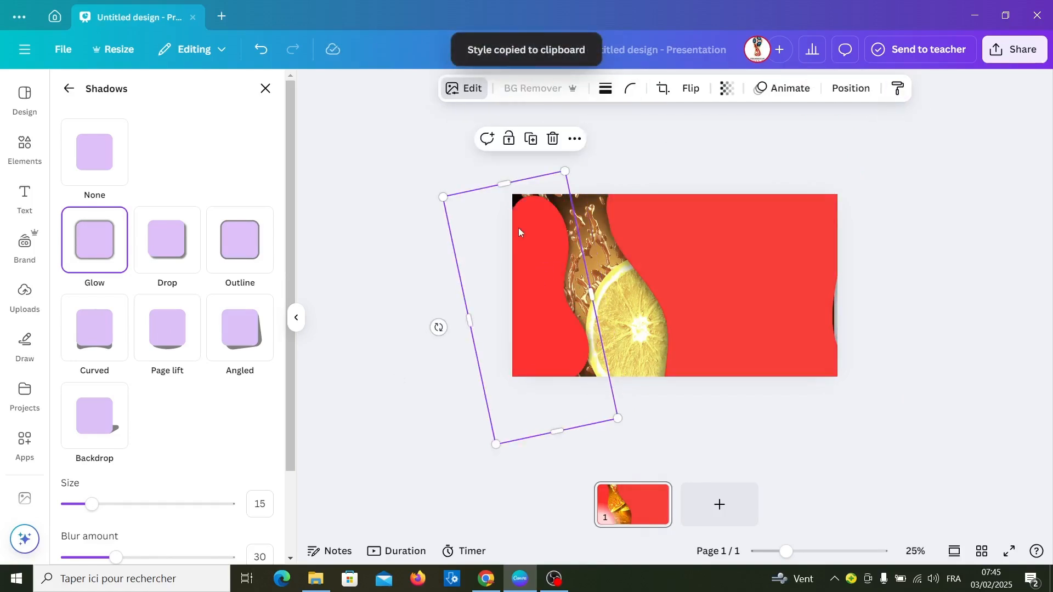
Enlarge and reposition both red blobs, leaving a narrow curved band of the video between them
drag(443, 197, 427, 176)
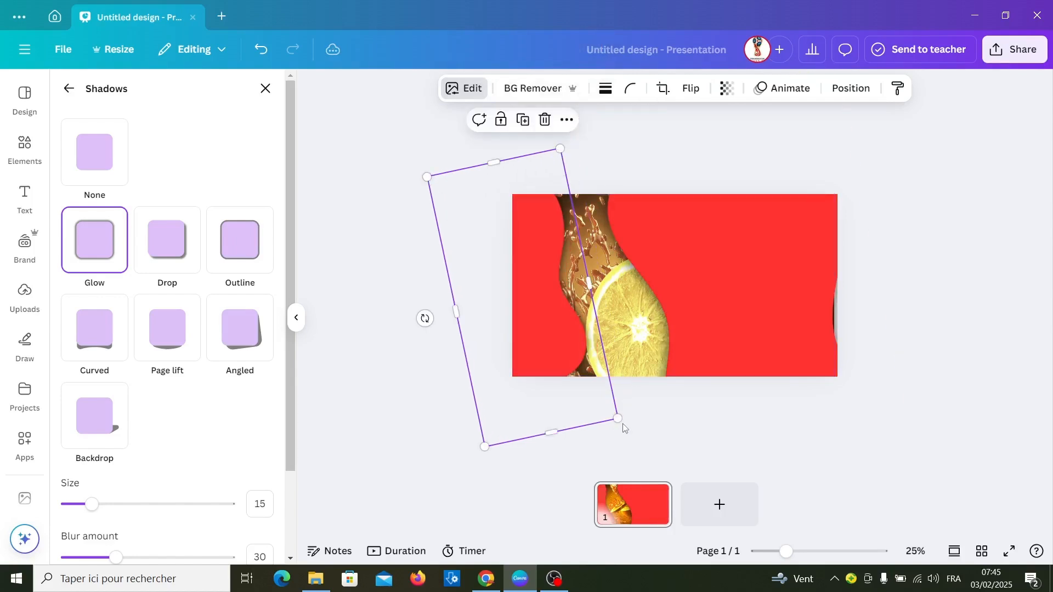
drag(621, 428, 631, 438)
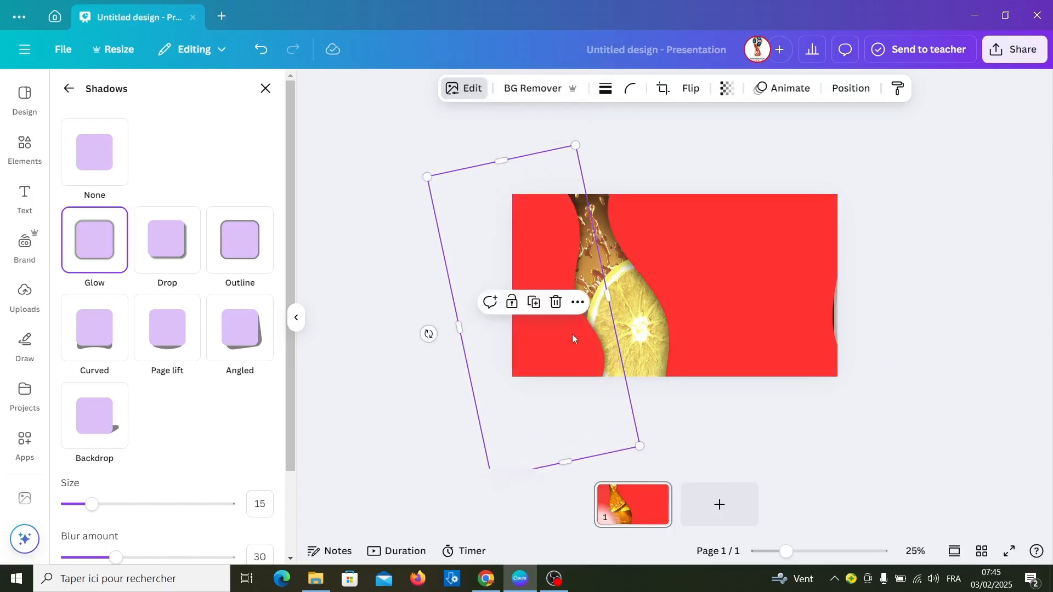
drag(427, 174, 490, 98)
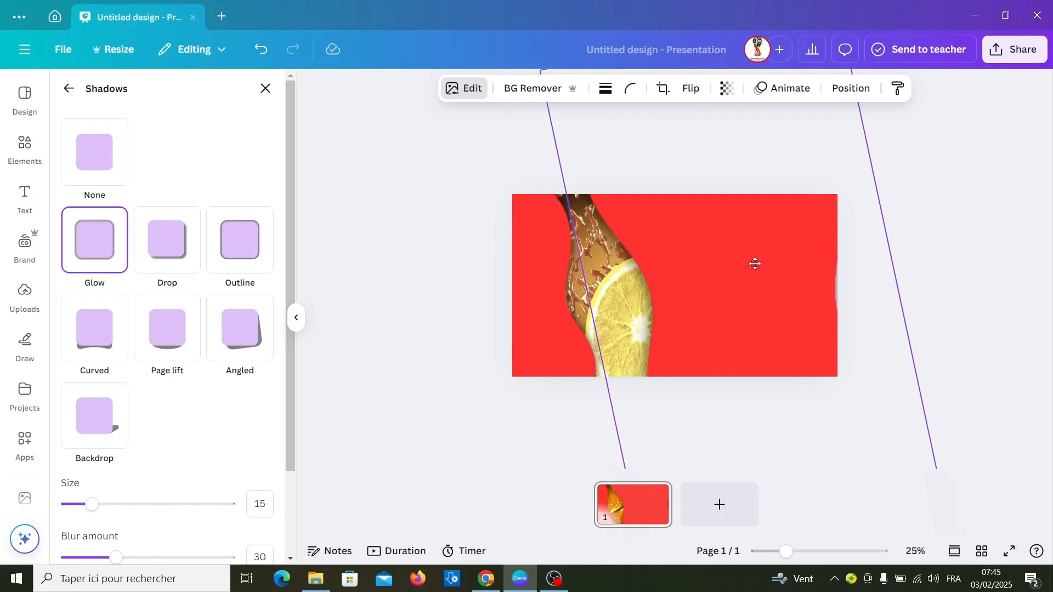
scroll(692, 261, down, 2)
key(Escape)
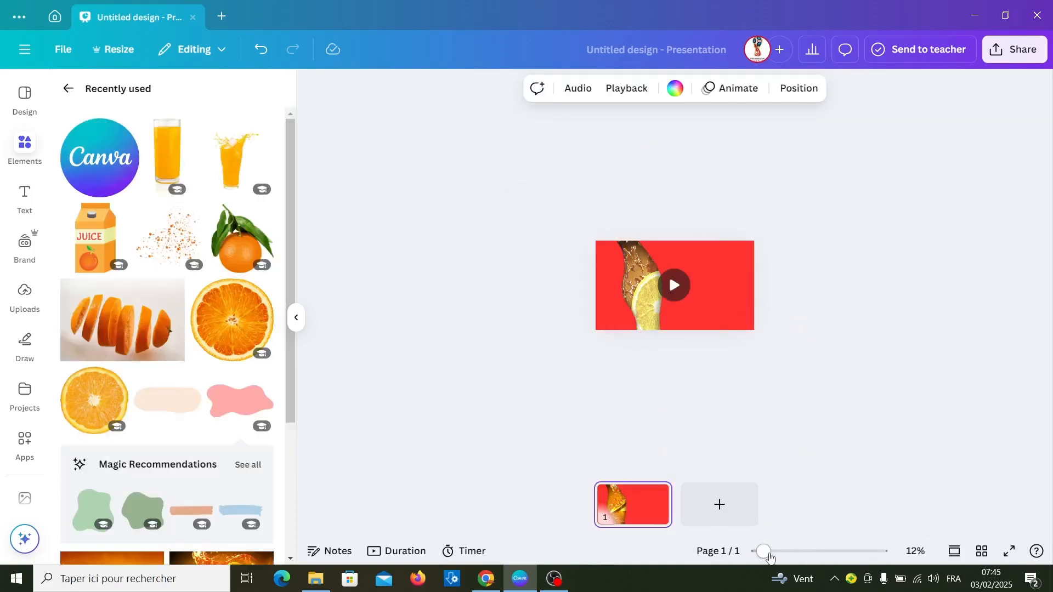
Add the round cut orange slice, shrink it and place it at the bottom of the video band
drag(763, 551, 801, 558)
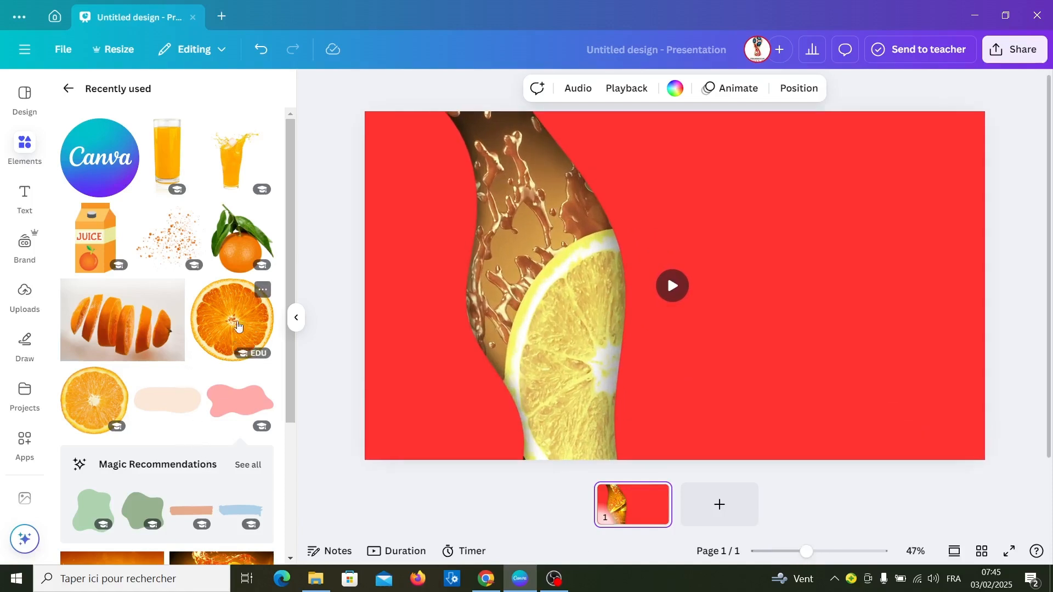
click(240, 314)
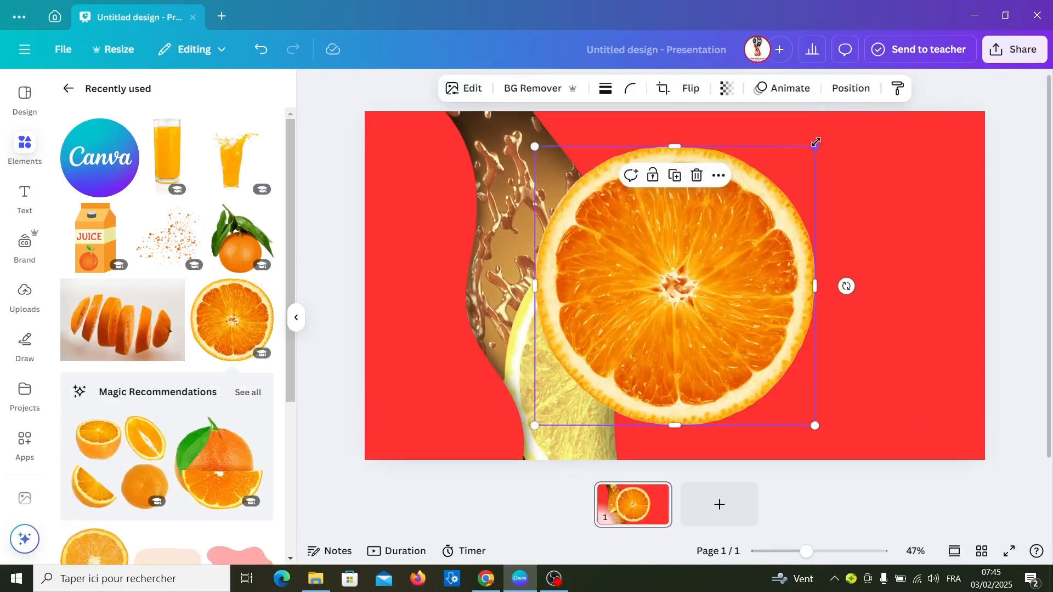
drag(815, 146, 723, 238)
drag(638, 323, 576, 395)
Add the whole orange with leaves, flip it horizontally and place it at the slide's lower left
click(227, 246)
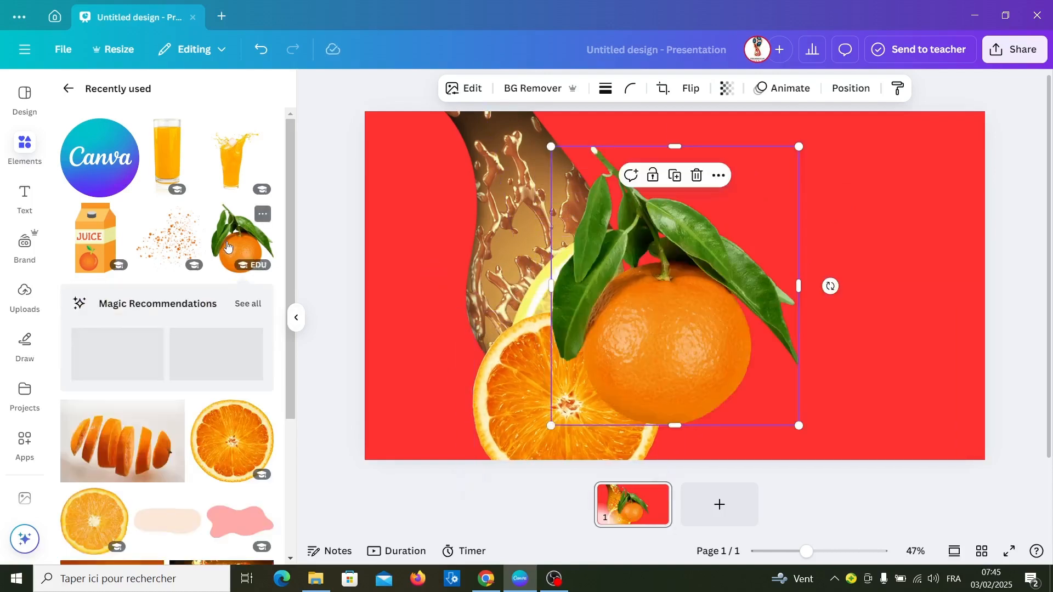
click(692, 88)
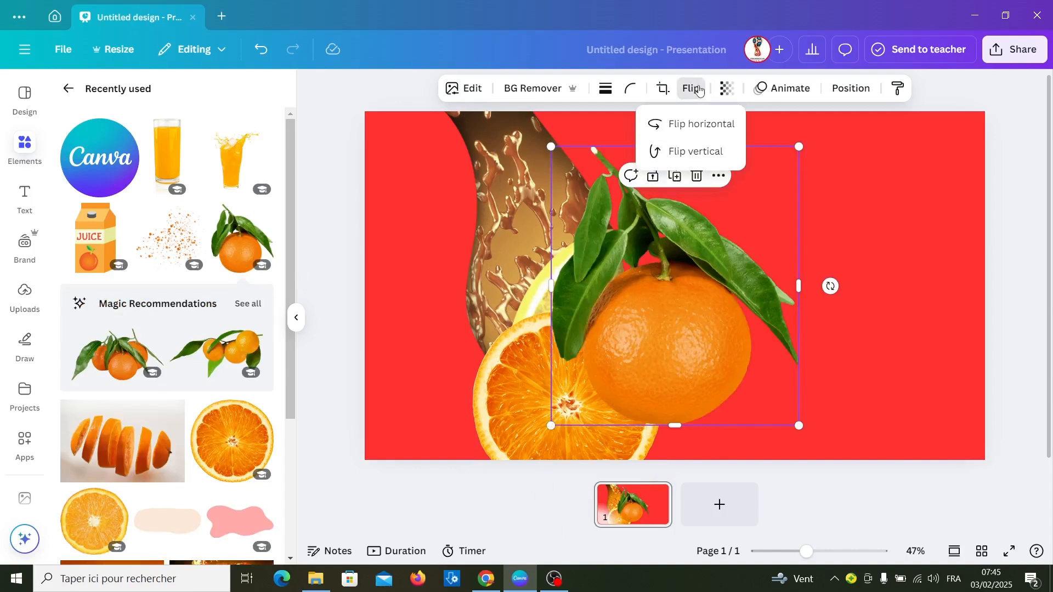
click(700, 124)
click(700, 124)
drag(665, 346, 488, 375)
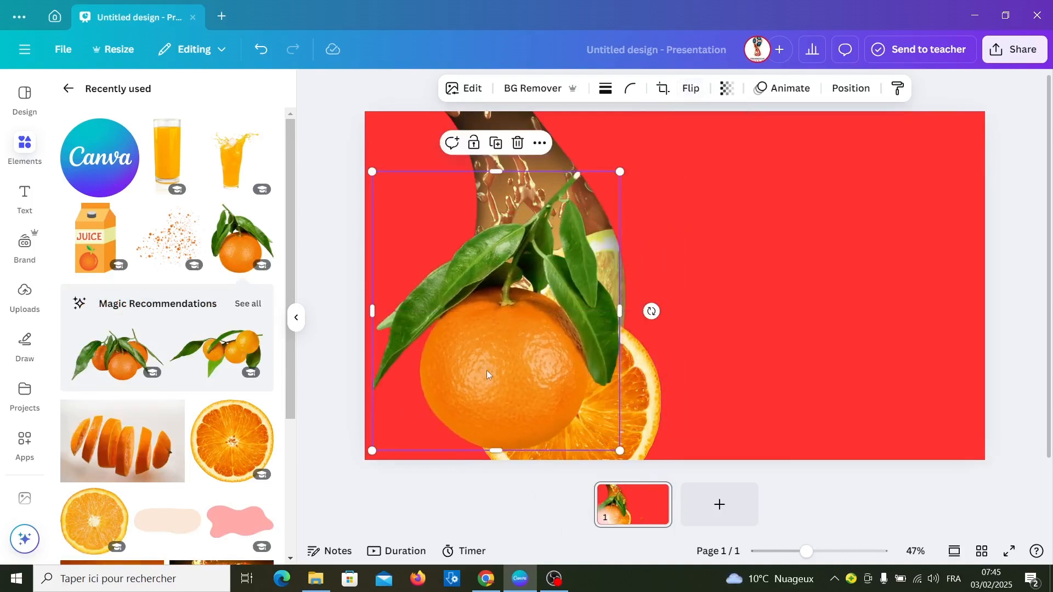
Add the sliced orange photo with its background removed, and place it rotated to -90° over the slide's left side
click(133, 443)
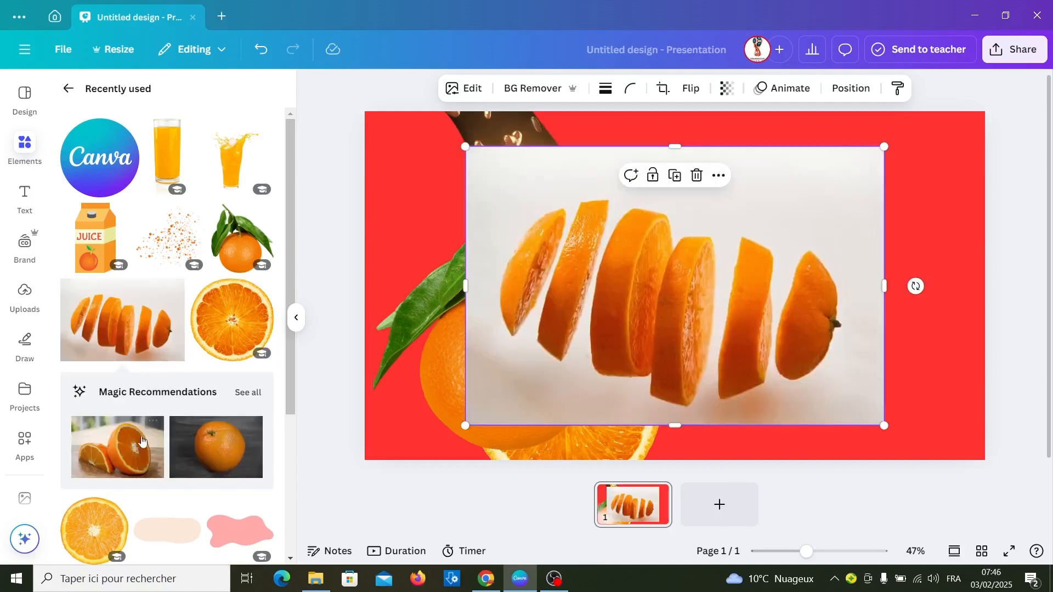
click(539, 90)
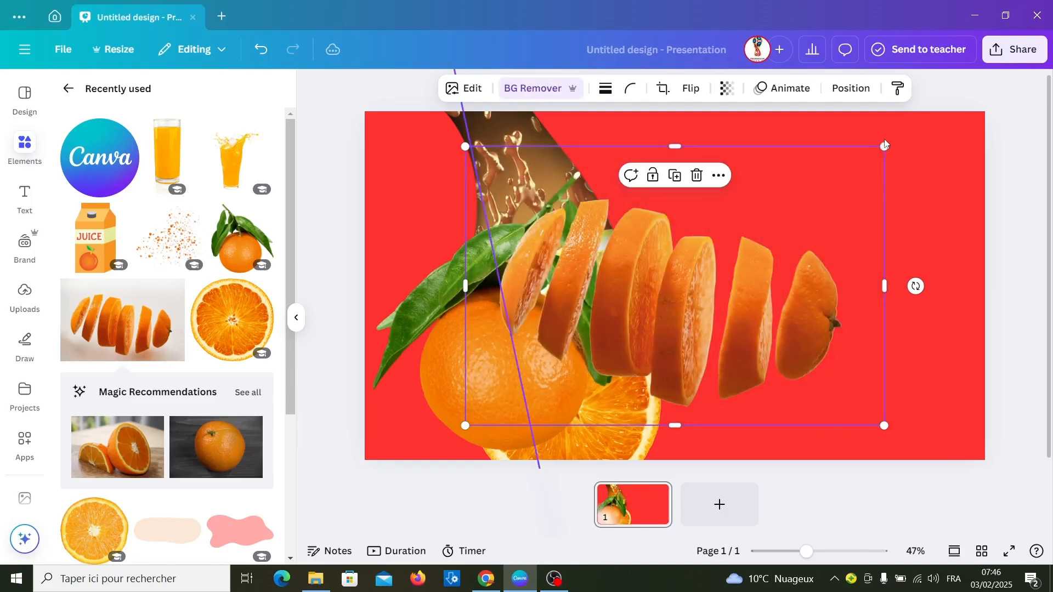
drag(884, 146, 718, 197)
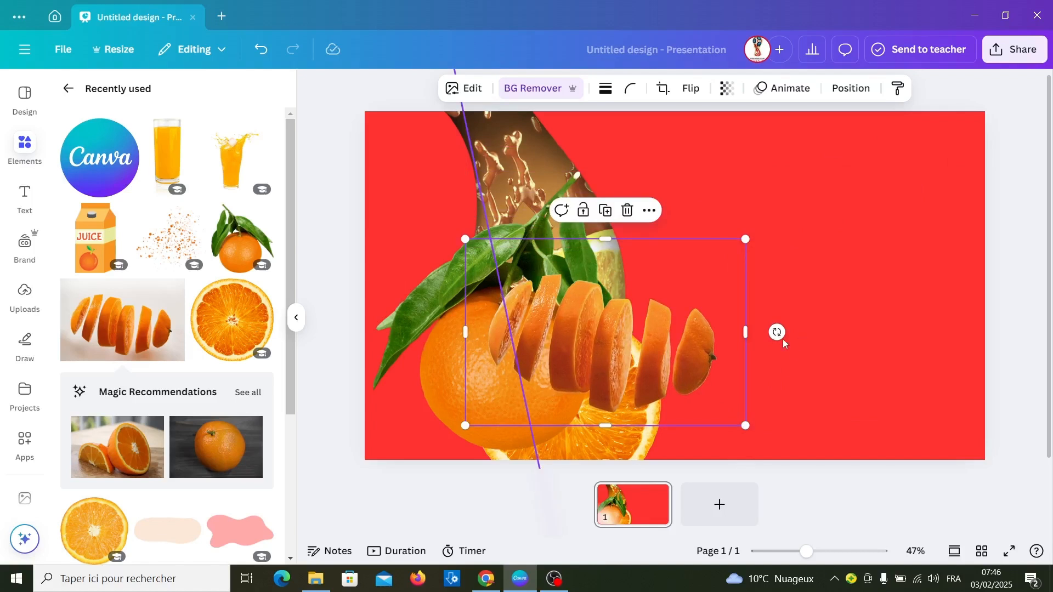
drag(777, 332, 610, 35)
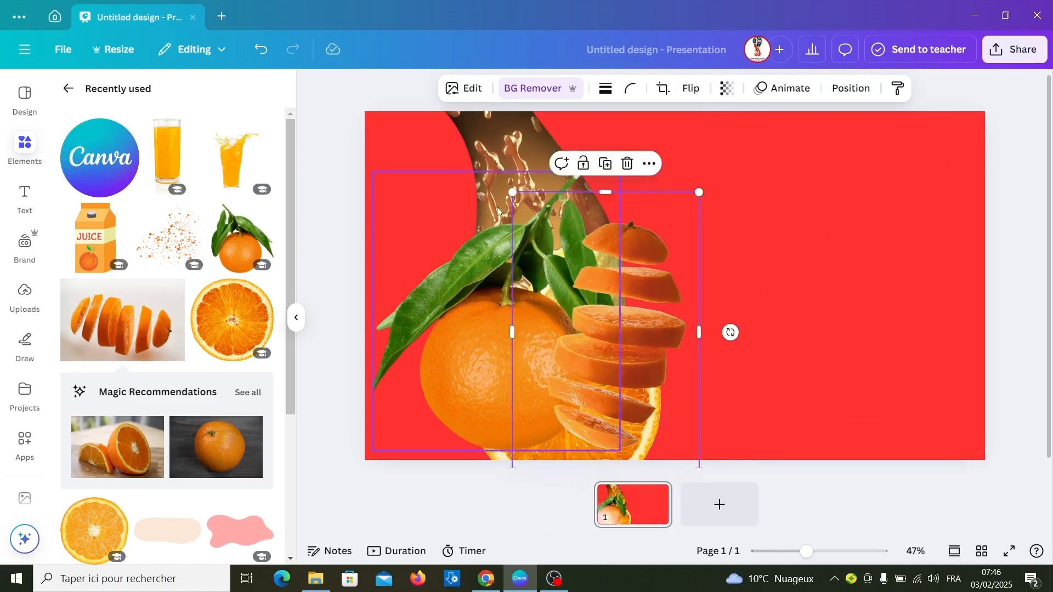
drag(509, 194, 470, 153)
drag(610, 299, 483, 268)
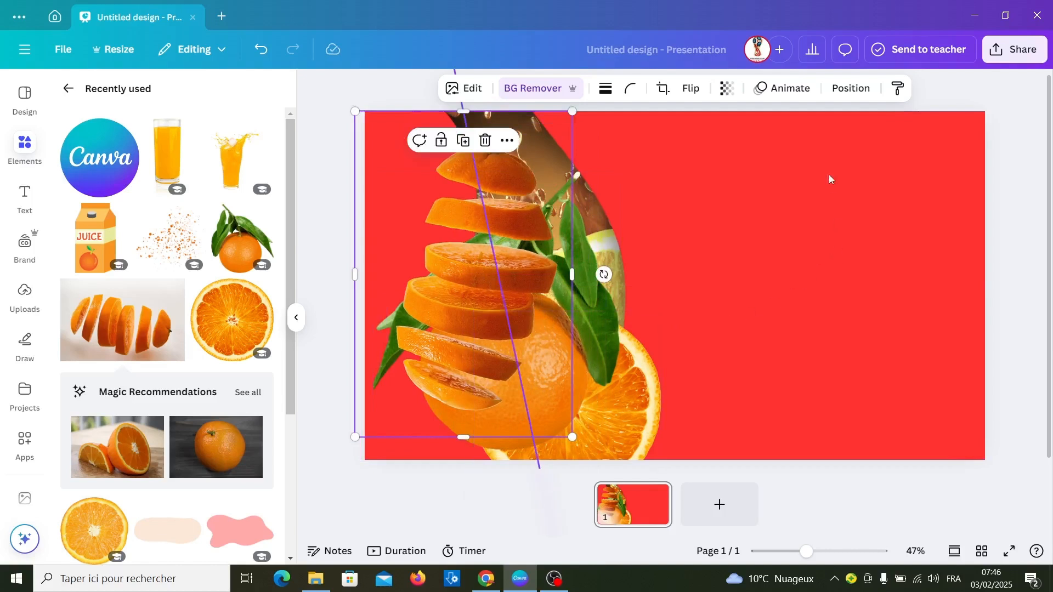
Move the leafy orange layer below the round orange slice in the layer order
click(849, 88)
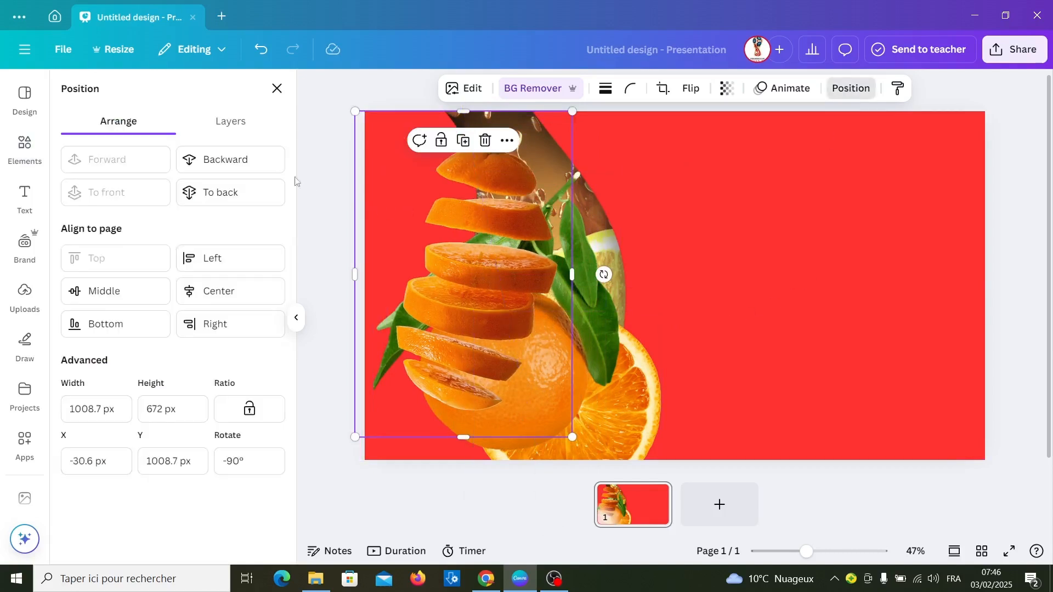
click(252, 120)
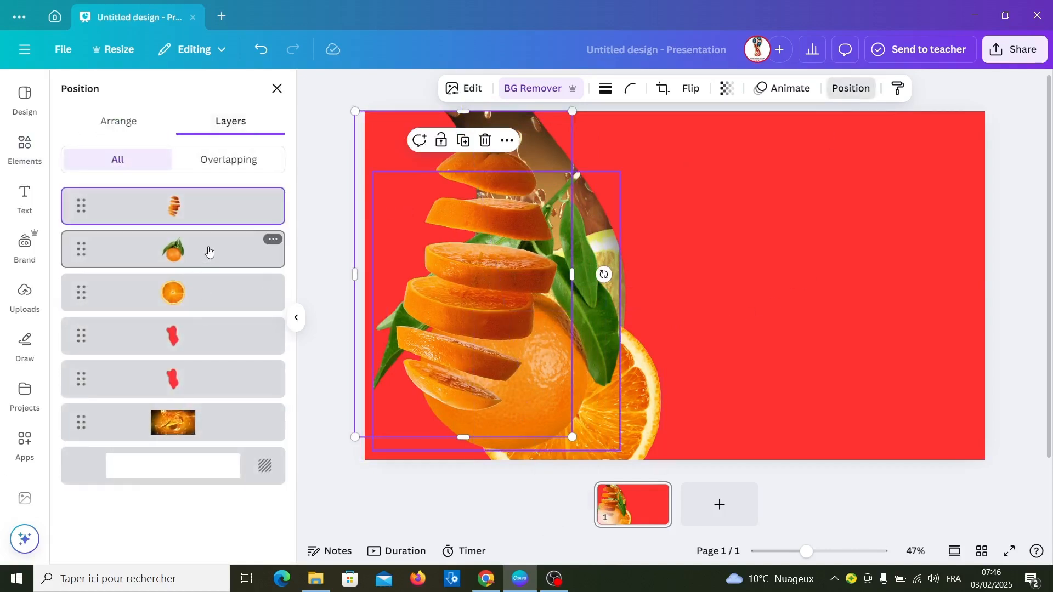
drag(208, 252, 211, 311)
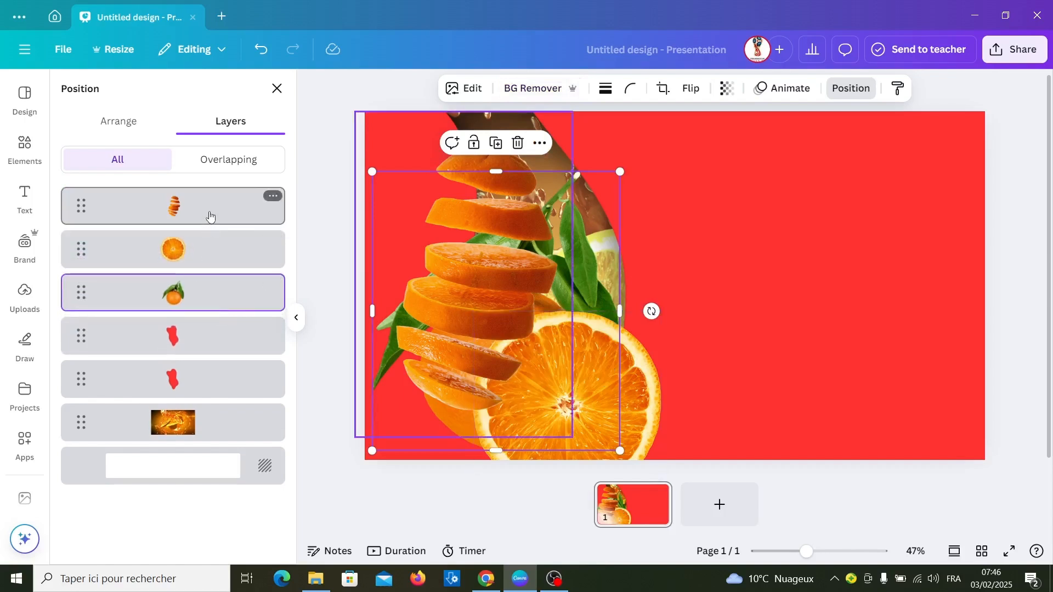
Move the sliced orange layer below the leafy orange, and bring the left red blob layer to the front
drag(211, 214, 203, 314)
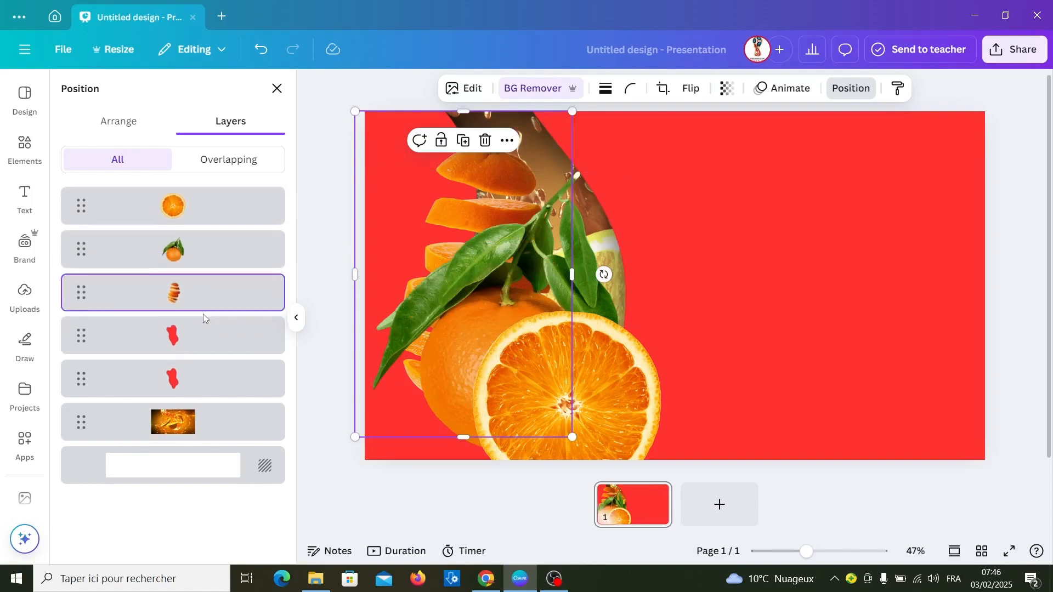
click(201, 391)
drag(202, 389, 199, 204)
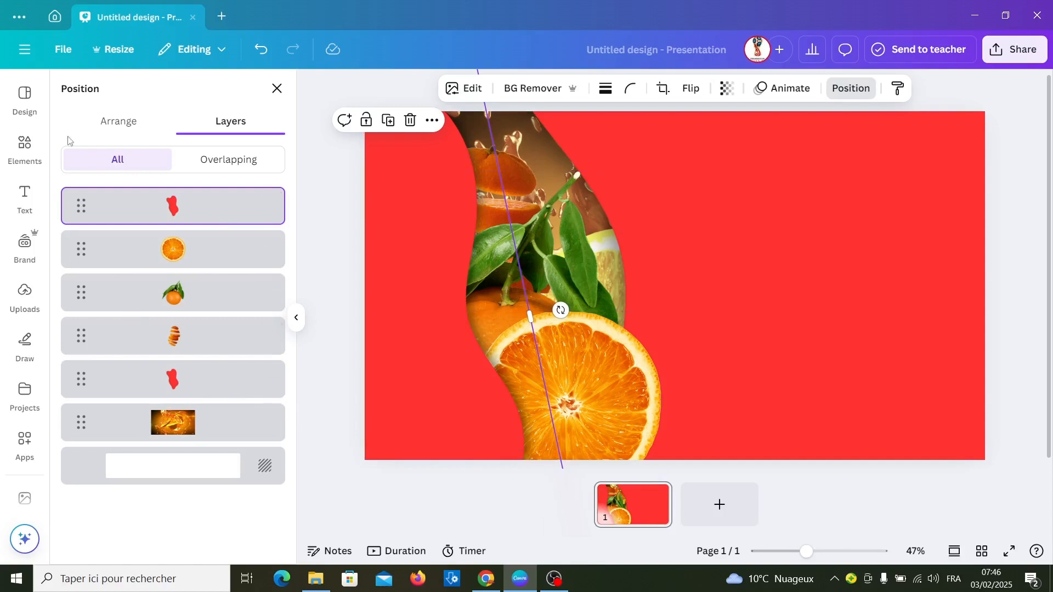
Add the tall glass of orange juice from the recently used elements and place it in the slide's right half
click(32, 149)
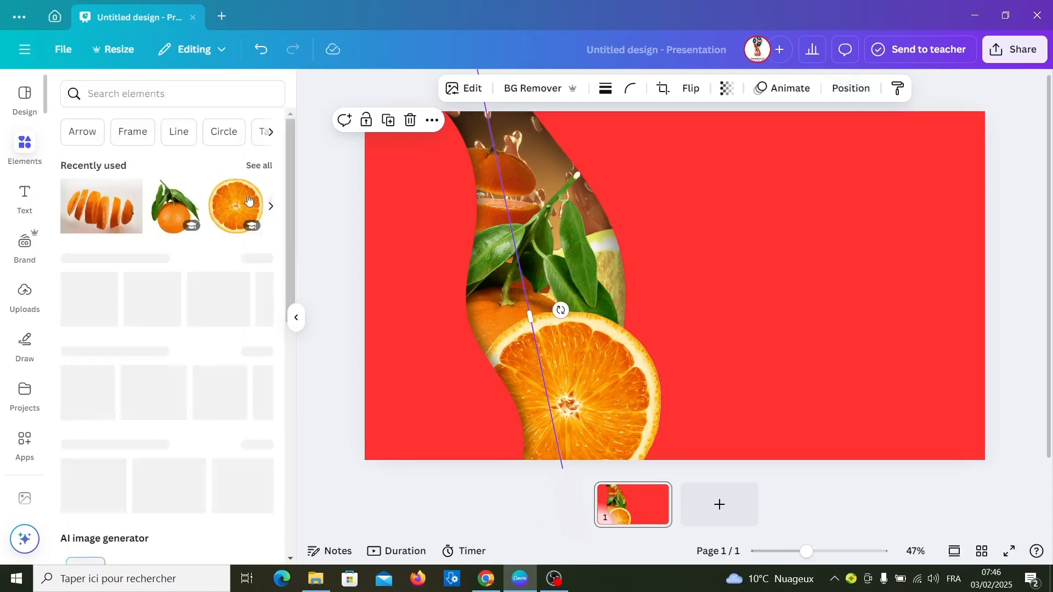
click(259, 165)
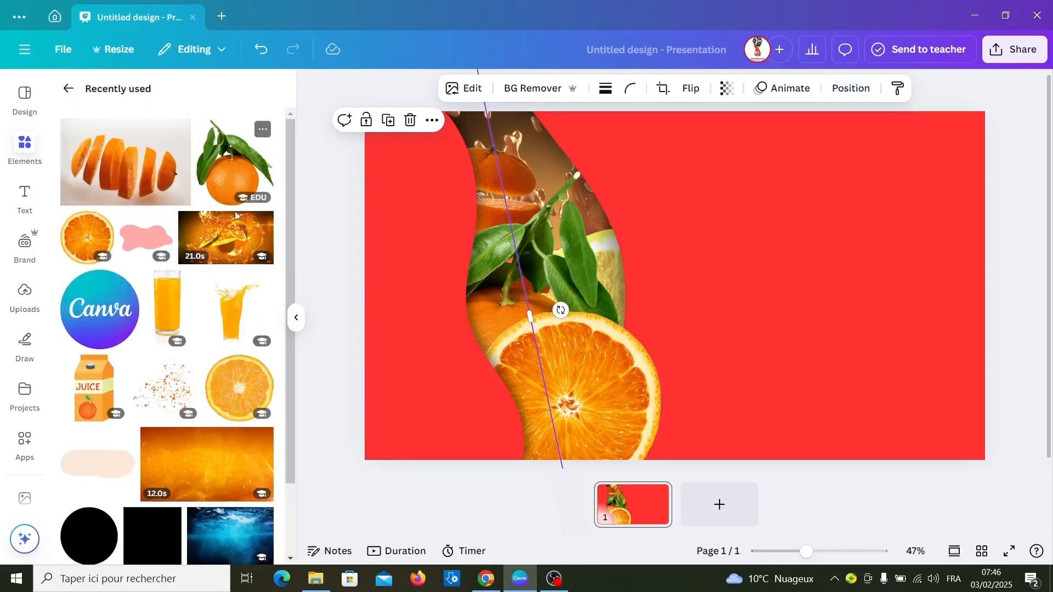
click(171, 311)
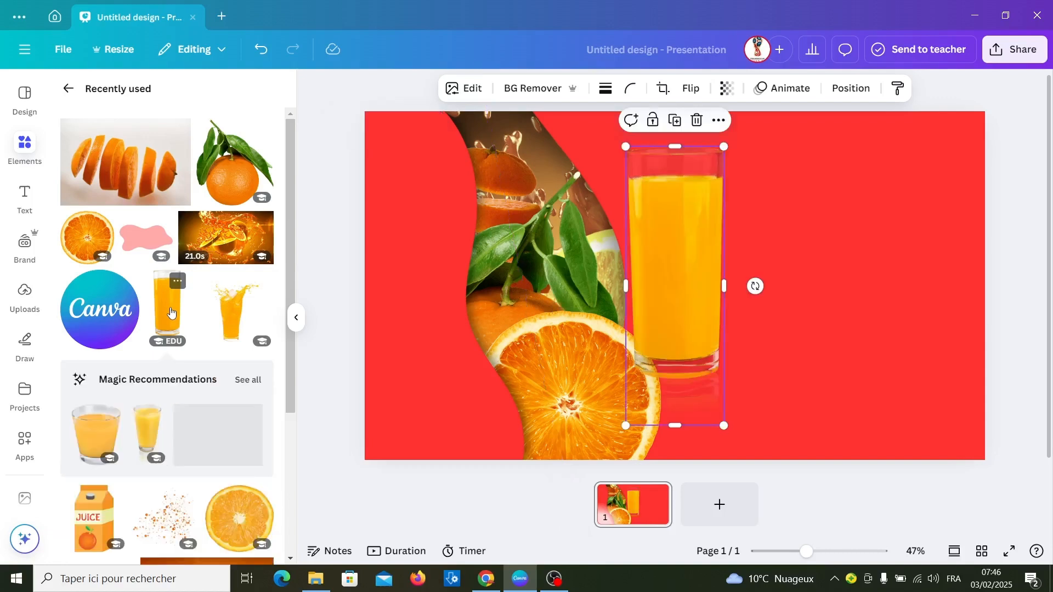
drag(663, 278, 778, 293)
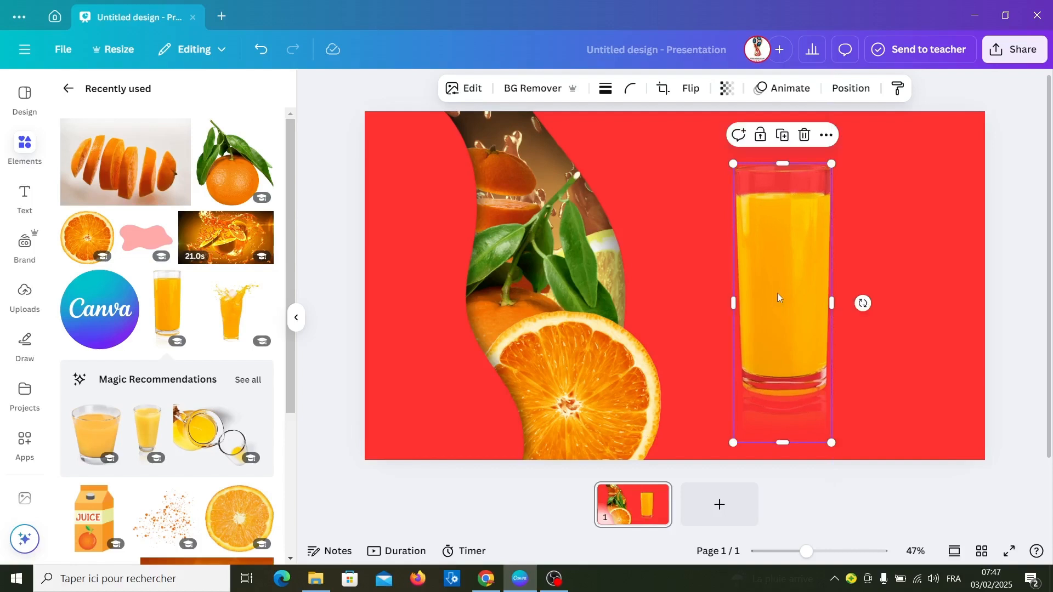
Add a heading reading "ORANGE" and colour its text white
click(24, 197)
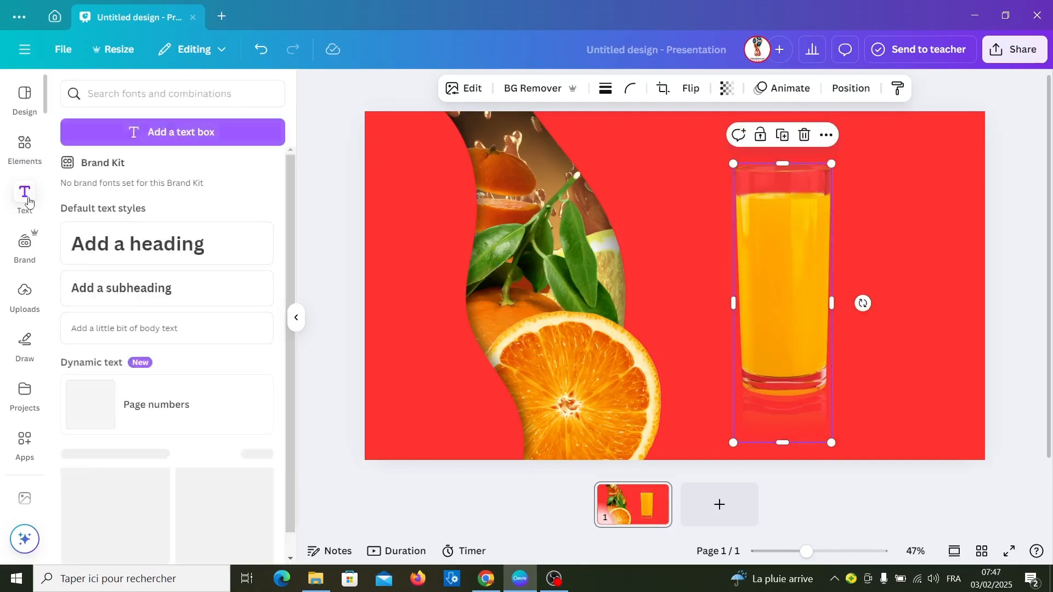
click(159, 249)
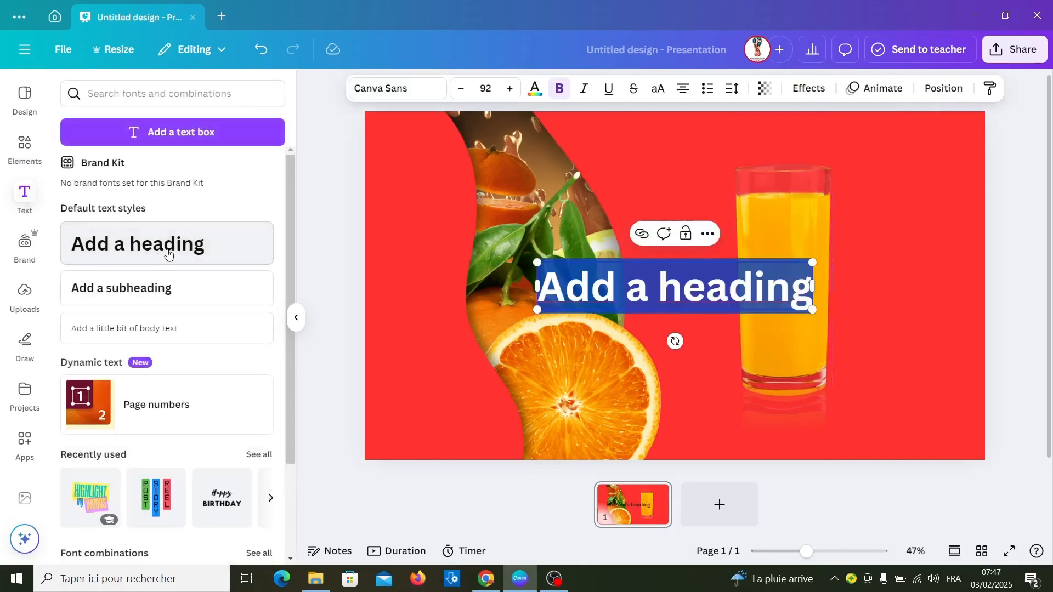
text(ORANGE)
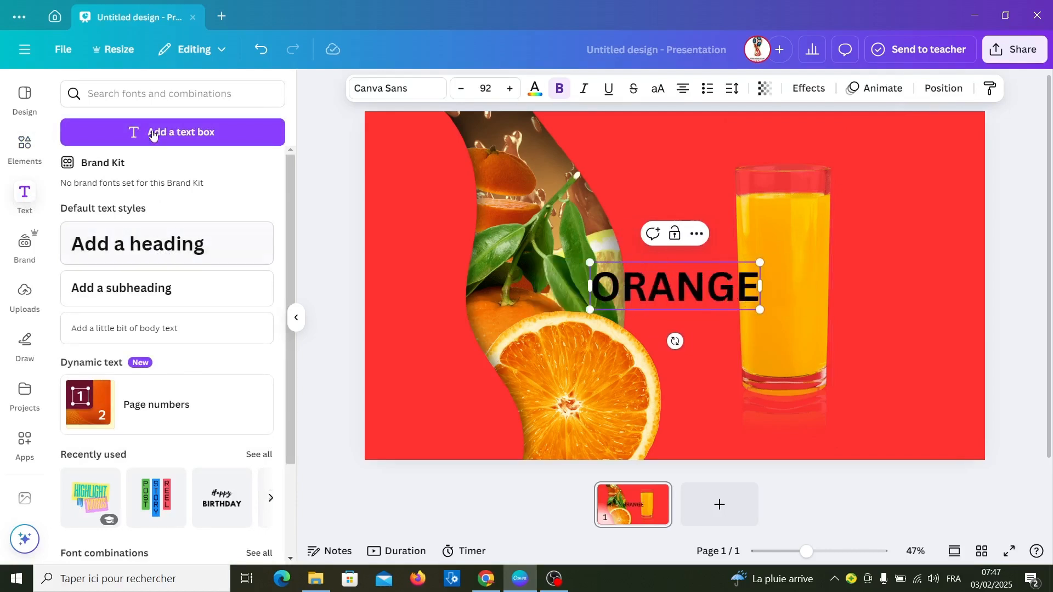
double_click(670, 290)
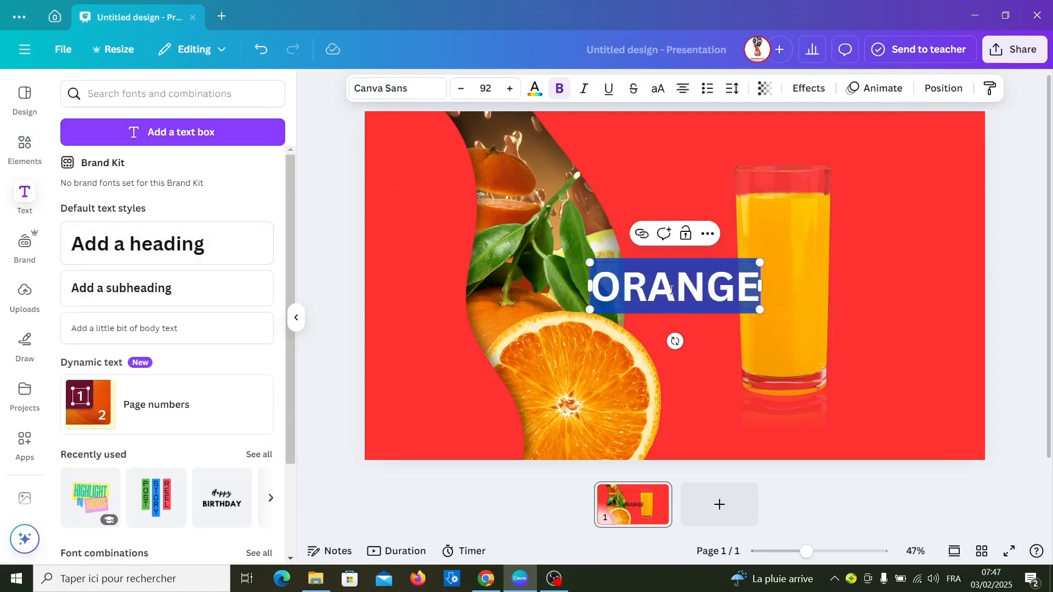
click(534, 89)
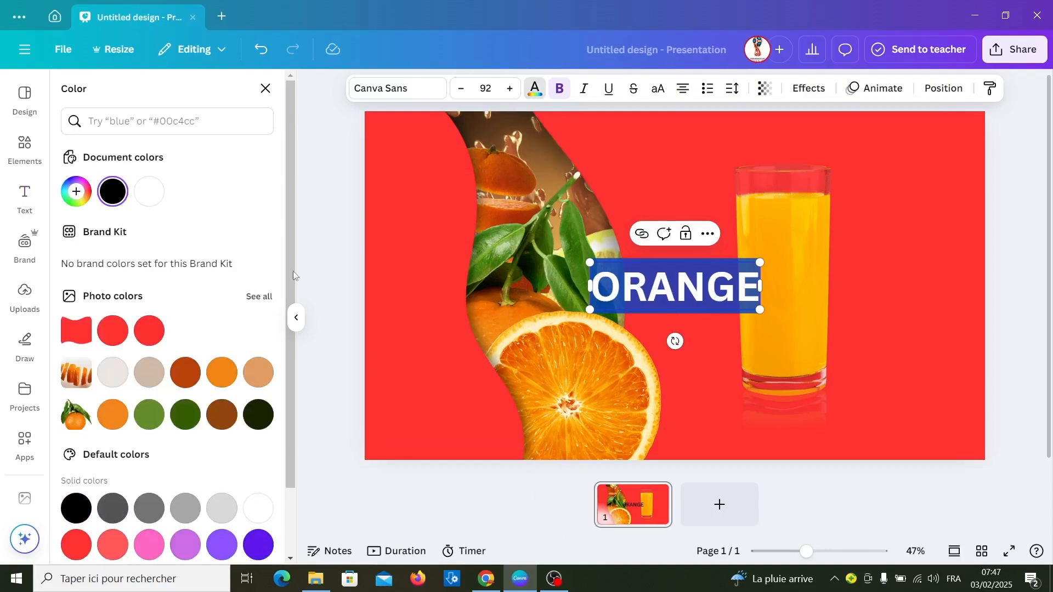
click(256, 508)
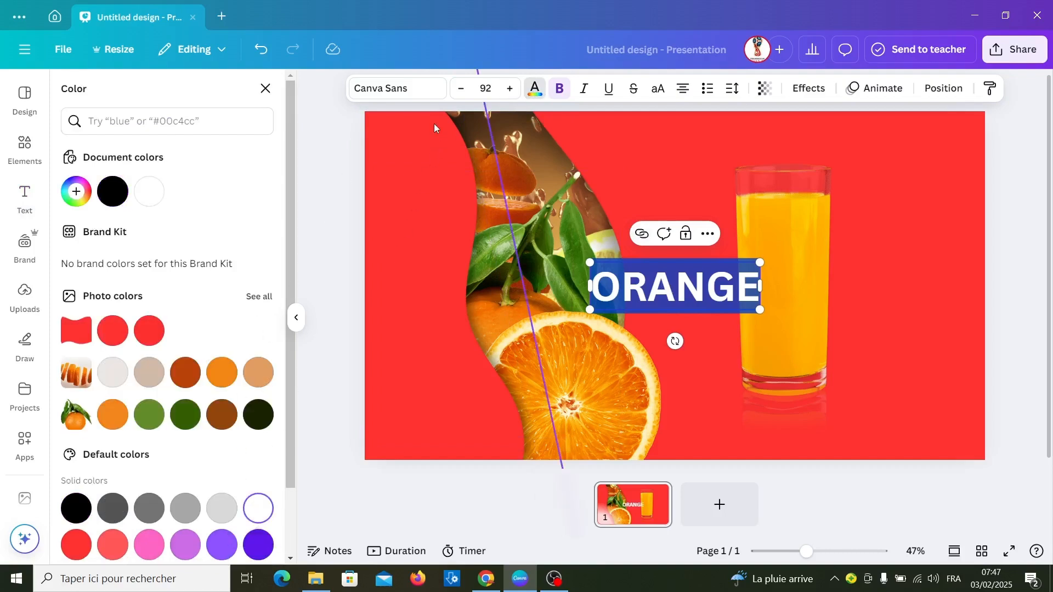
Set the ORANGE heading's font to Lilita One and enlarge it to about size 159
click(430, 92)
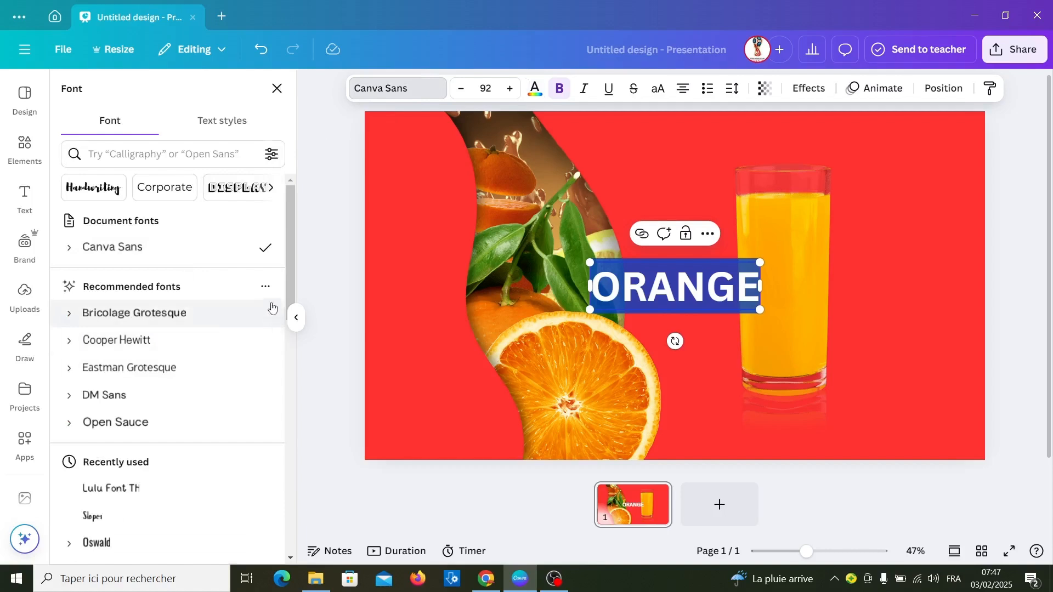
drag(288, 258, 296, 513)
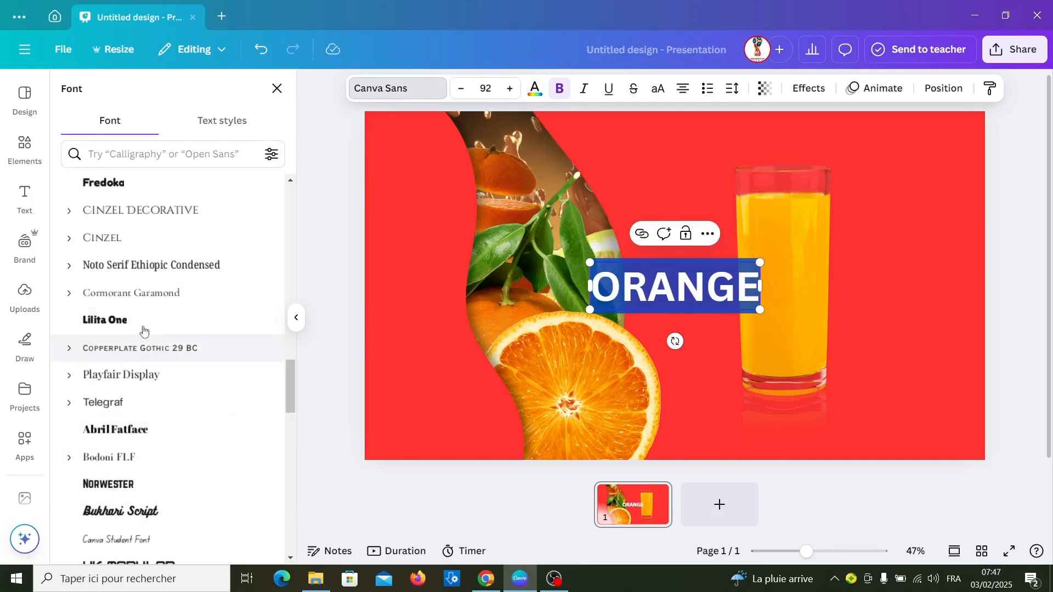
click(131, 321)
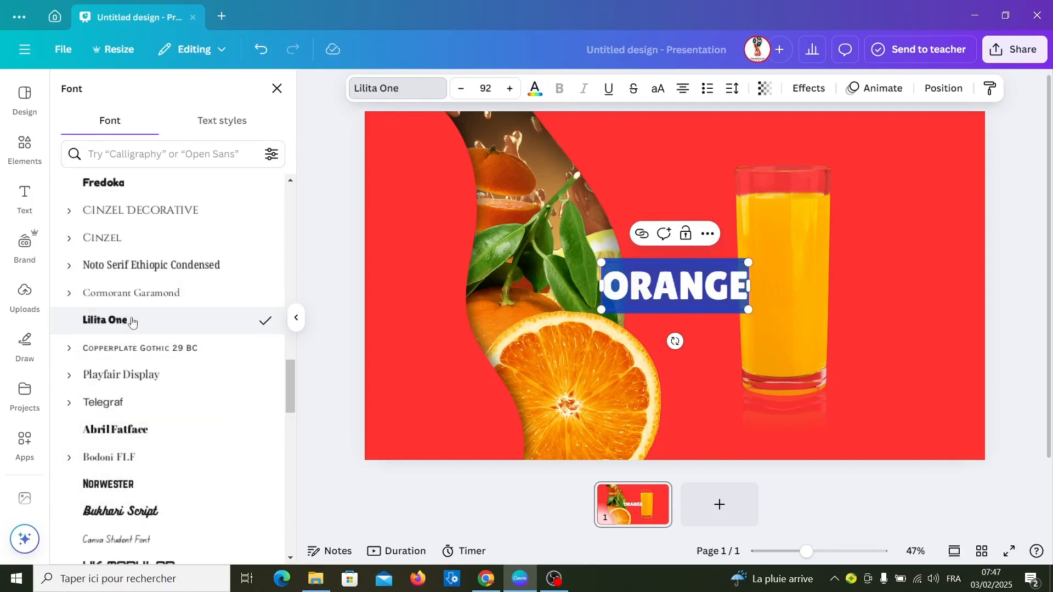
drag(747, 263, 853, 225)
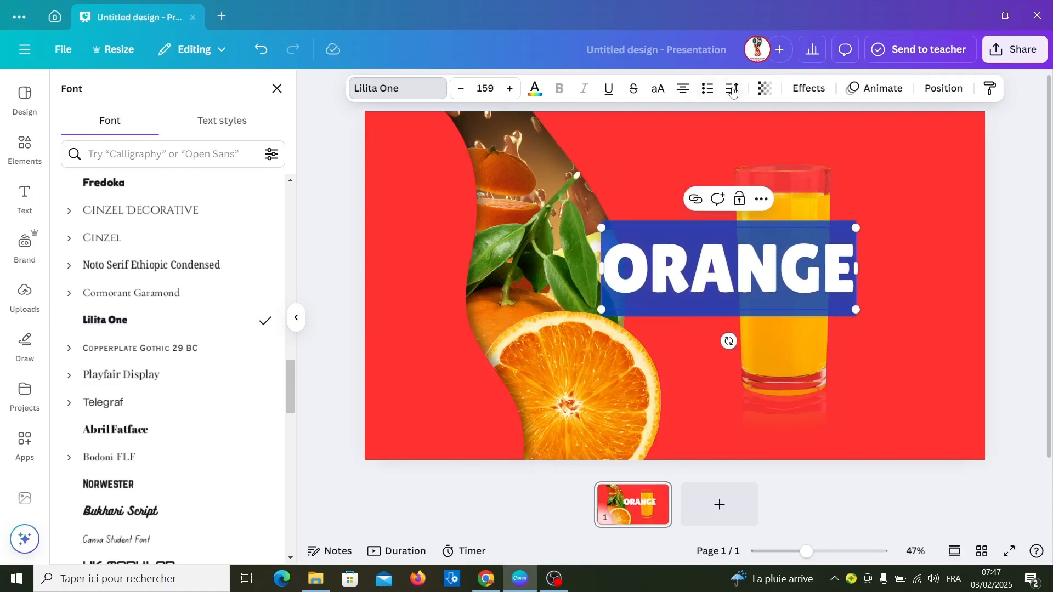
Apply the Shadow effect in black to the ORANGE heading
click(798, 96)
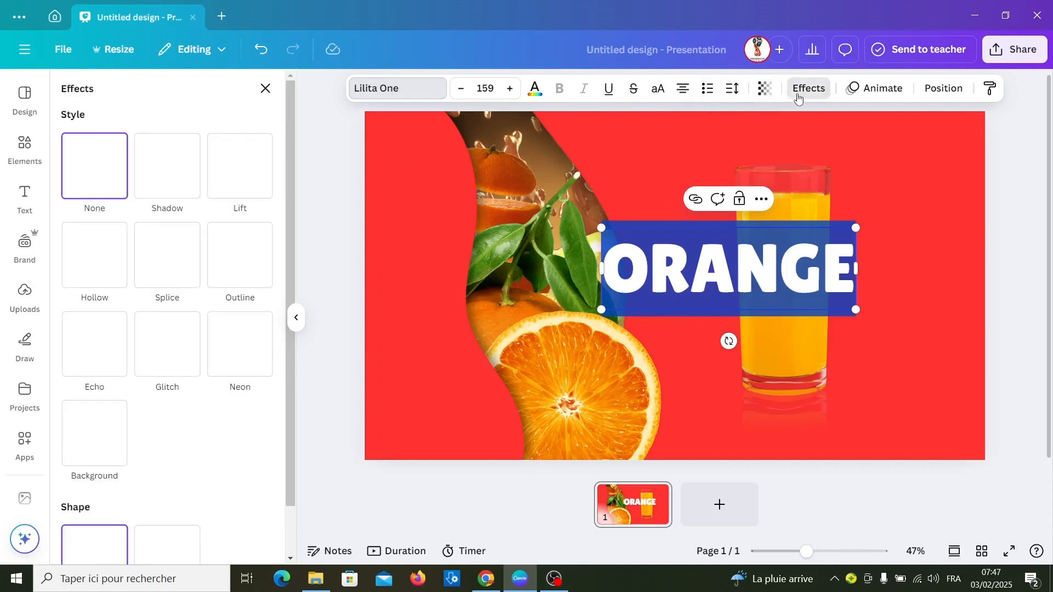
click(187, 189)
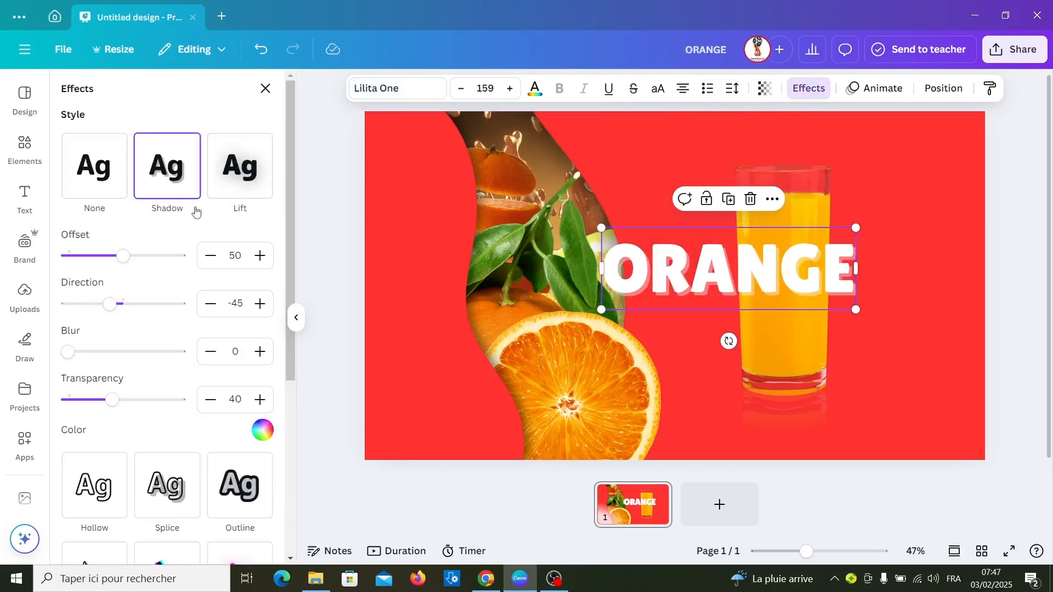
click(262, 430)
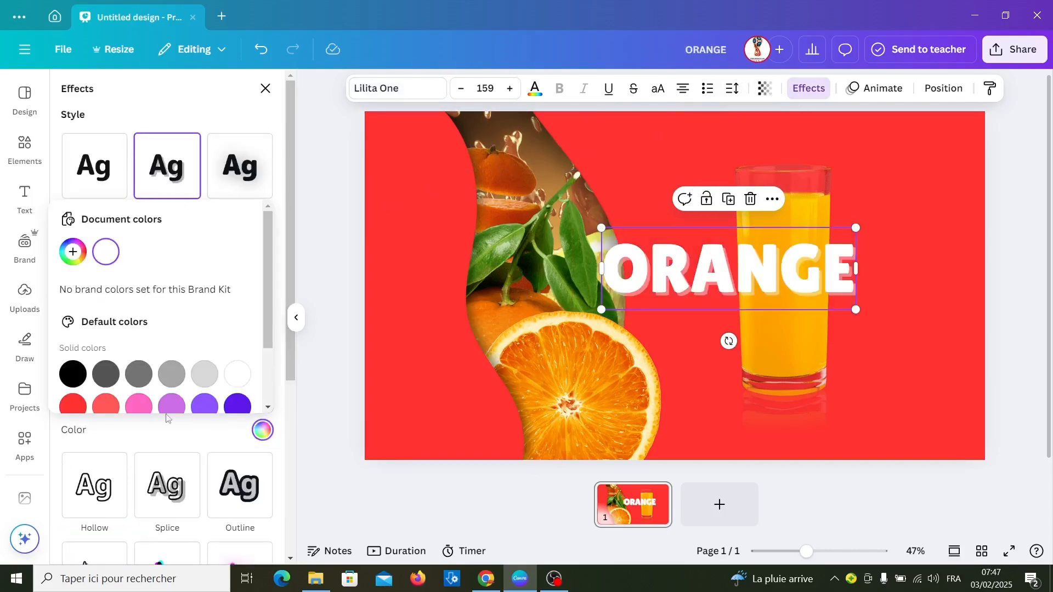
click(73, 374)
Place the ORANGE heading at the top of the slide's red area and the juice glass beneath it
drag(706, 287, 744, 171)
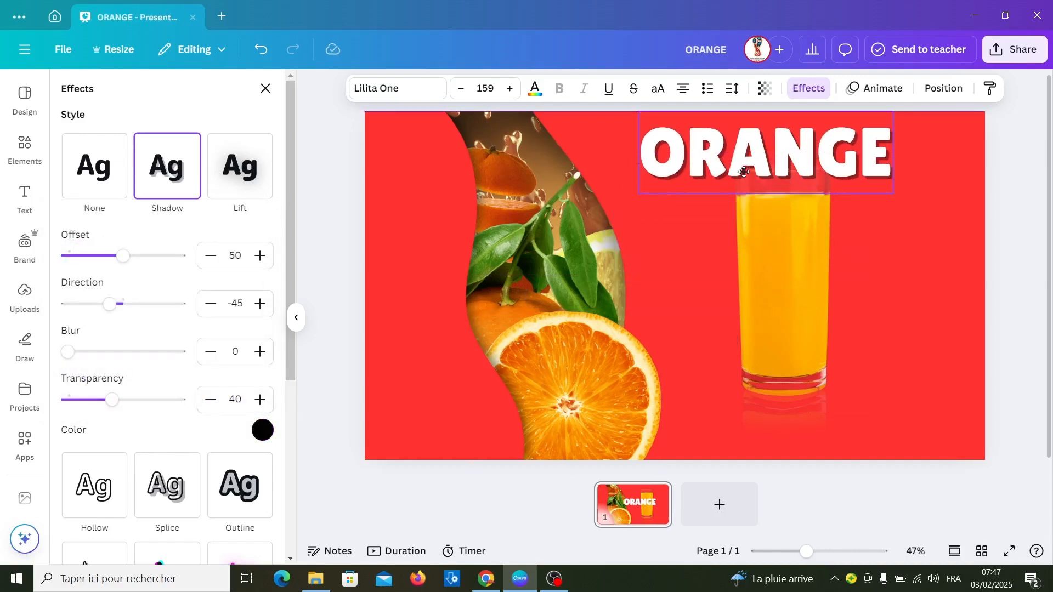
drag(775, 293, 743, 312)
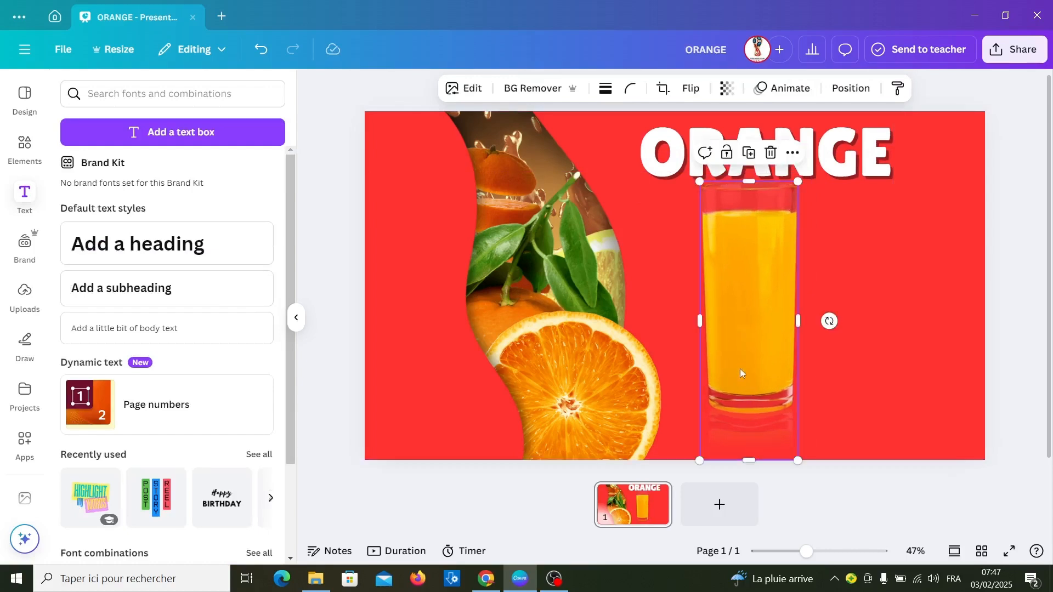
click(323, 406)
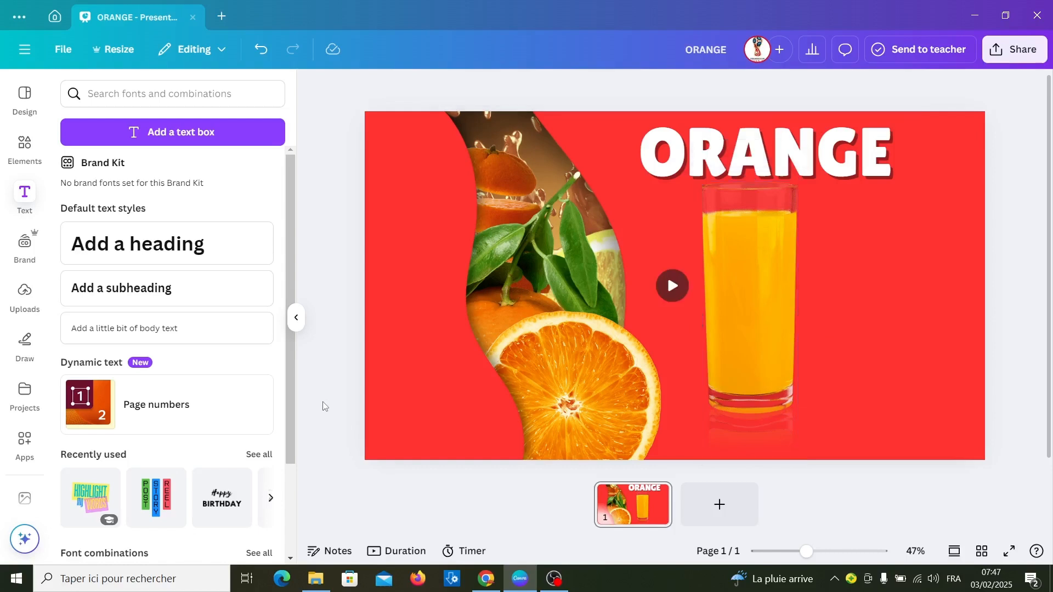
Add body text reading "TASTE THE FEELING" and set its font to Lulu Font TH
click(147, 328)
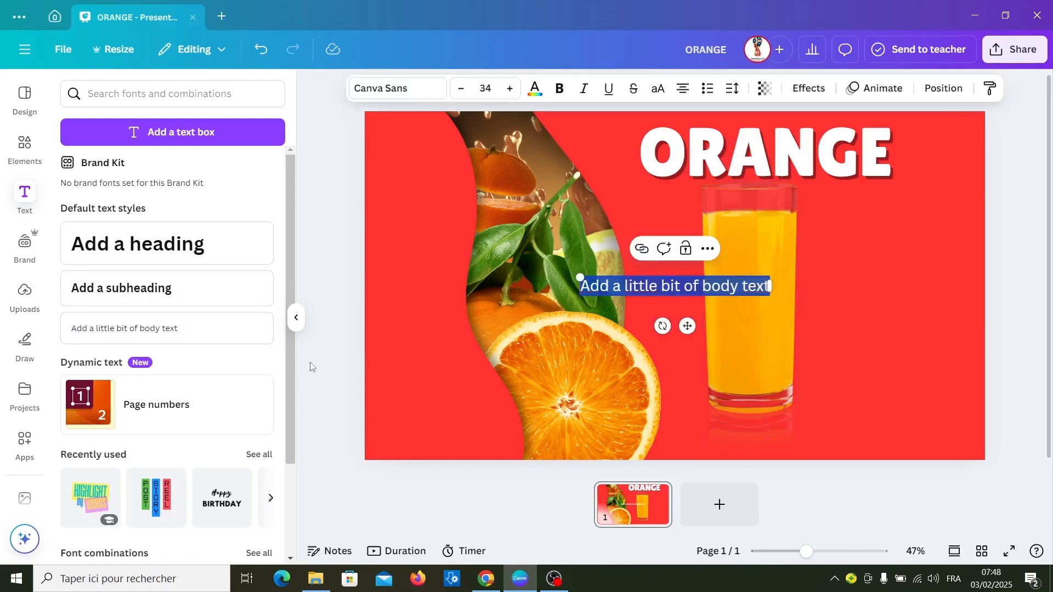
text(TASTE THE FEELING)
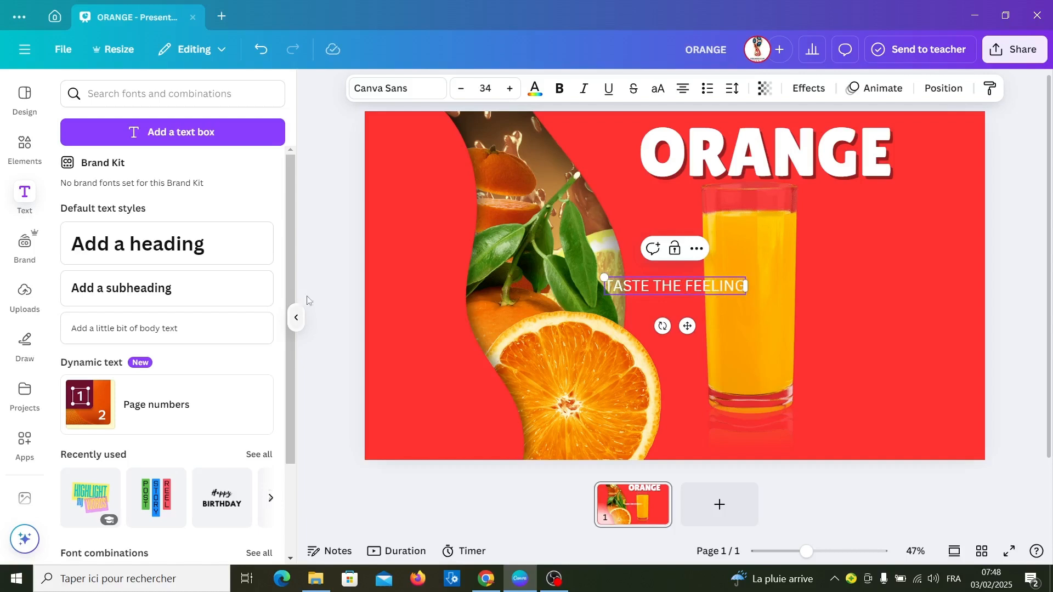
triple_click(661, 290)
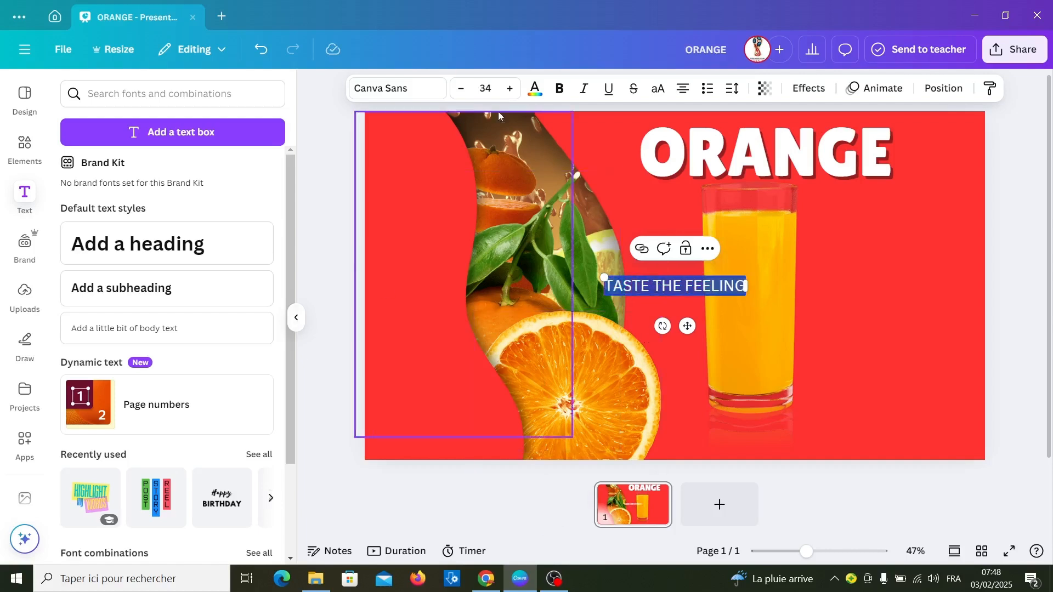
click(390, 88)
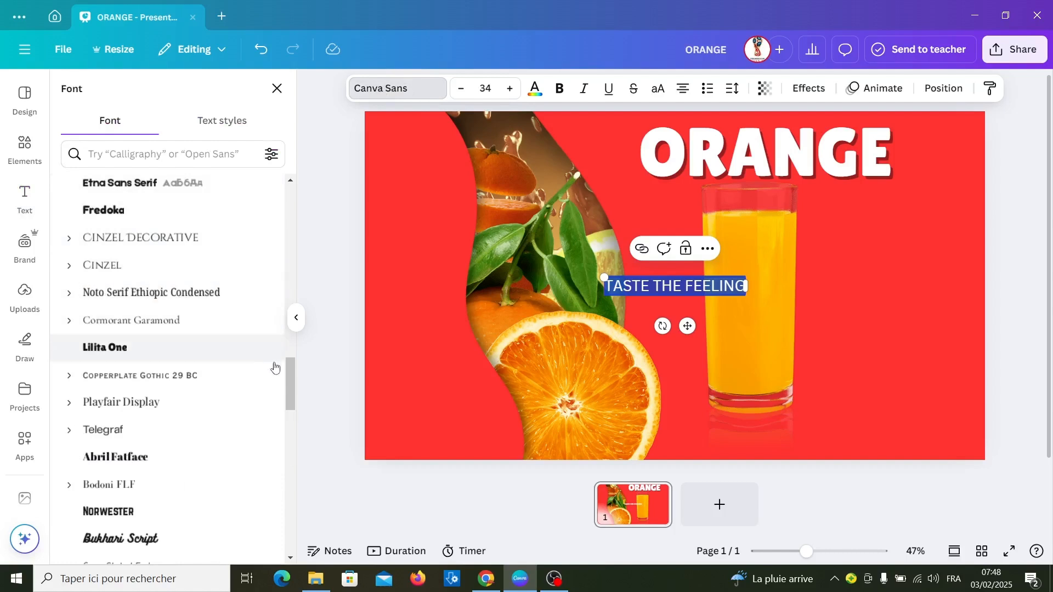
drag(288, 365, 280, 199)
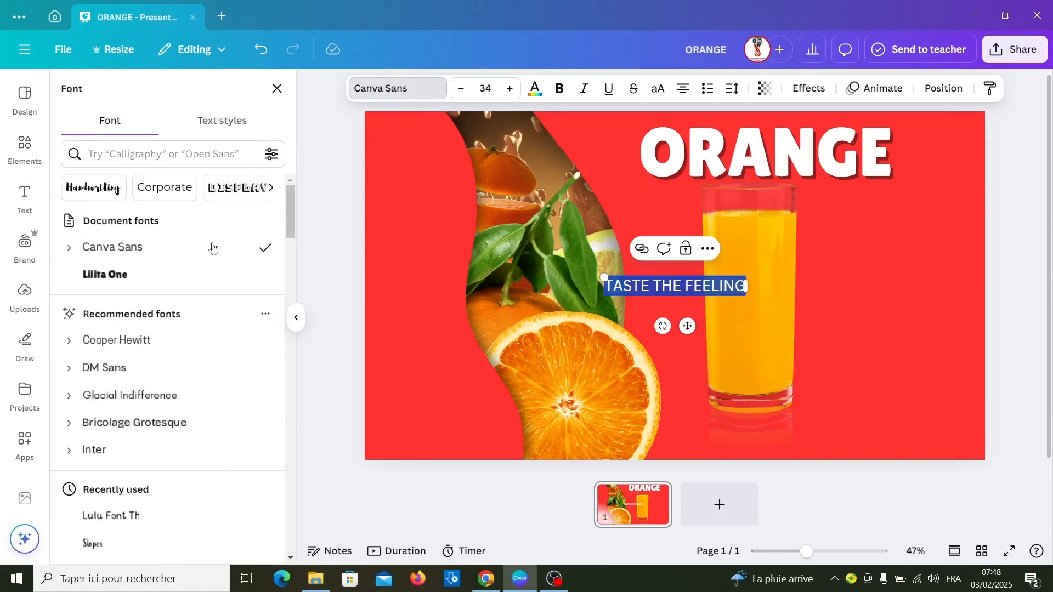
click(181, 395)
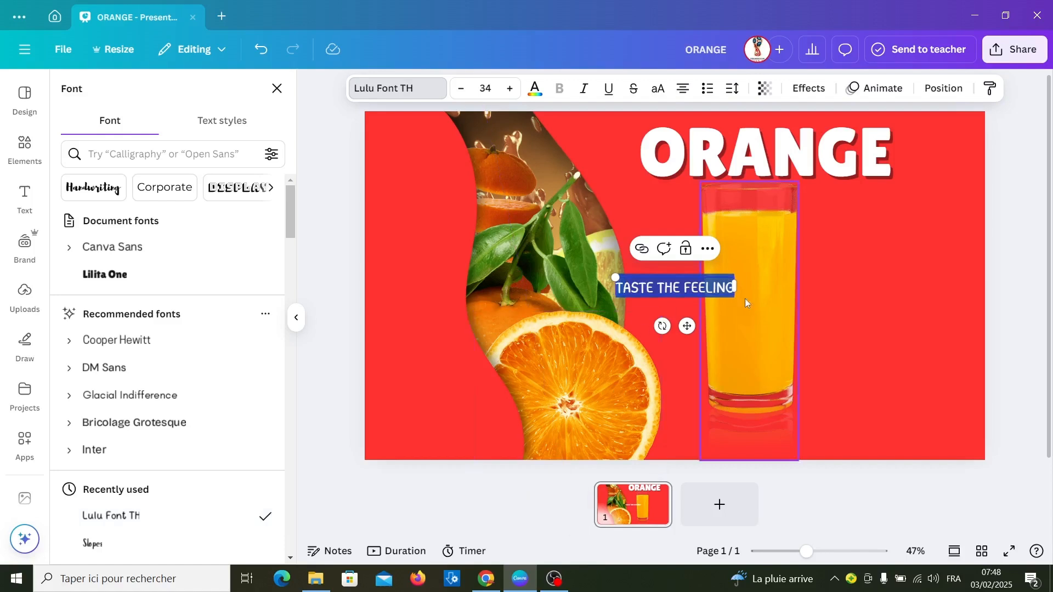
Enlarge the tagline to about size 55.3 and place it directly under the ORANGE heading, shifting the juice glass down to make room
drag(616, 277, 540, 266)
drag(768, 334, 790, 358)
drag(641, 290, 768, 205)
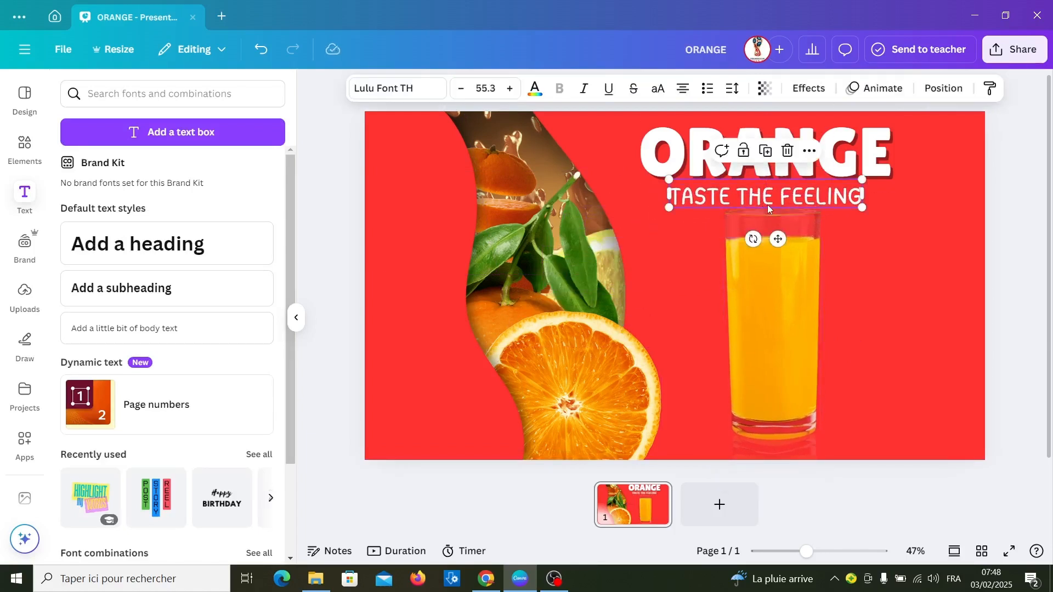
Colour the whole TASTE THE FEELING tagline yellow
triple_click(767, 205)
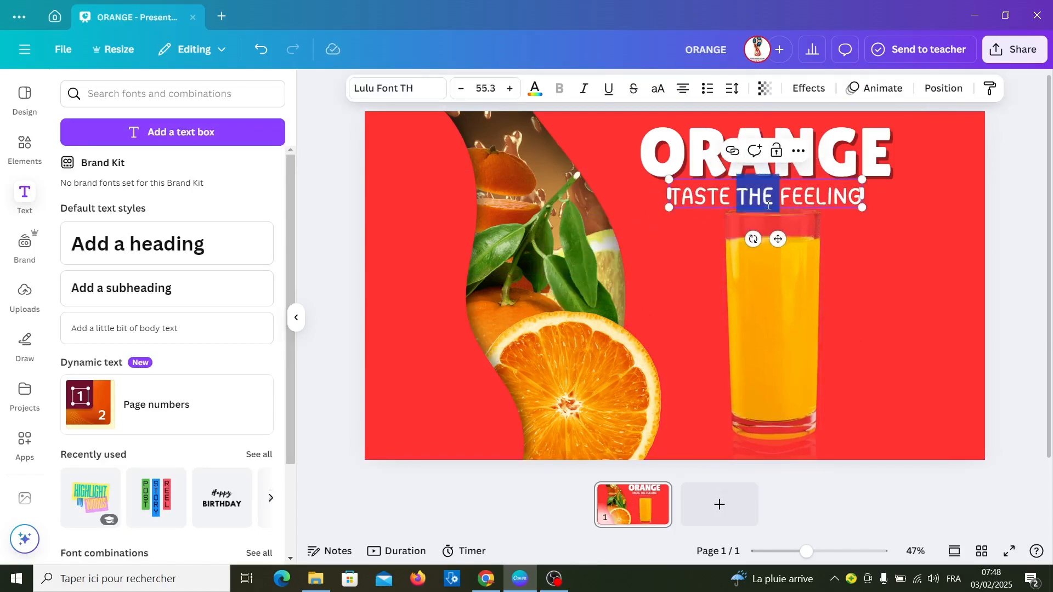
click(535, 91)
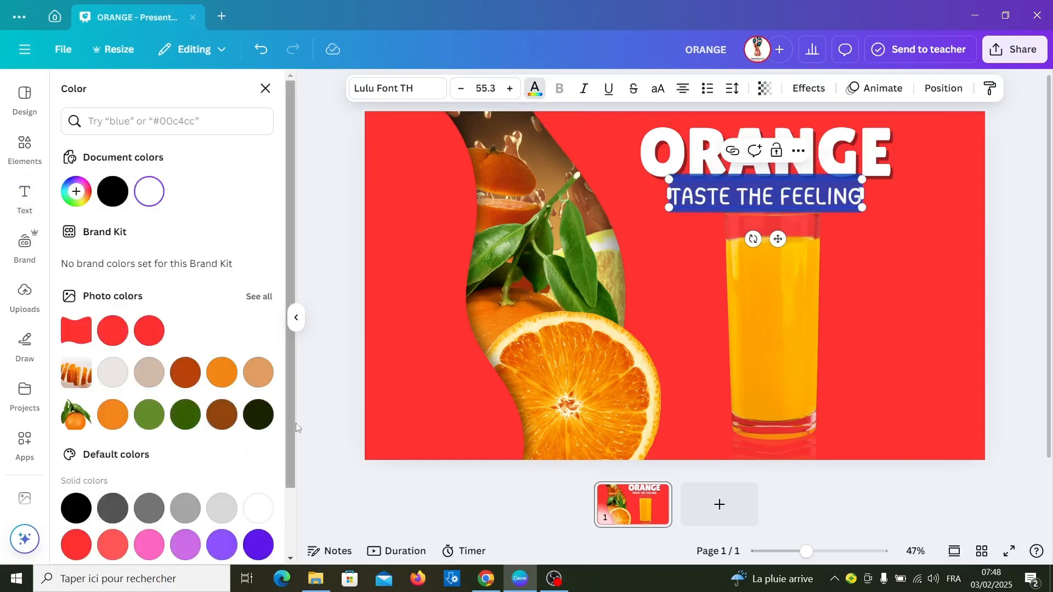
scroll(294, 428, down, 2)
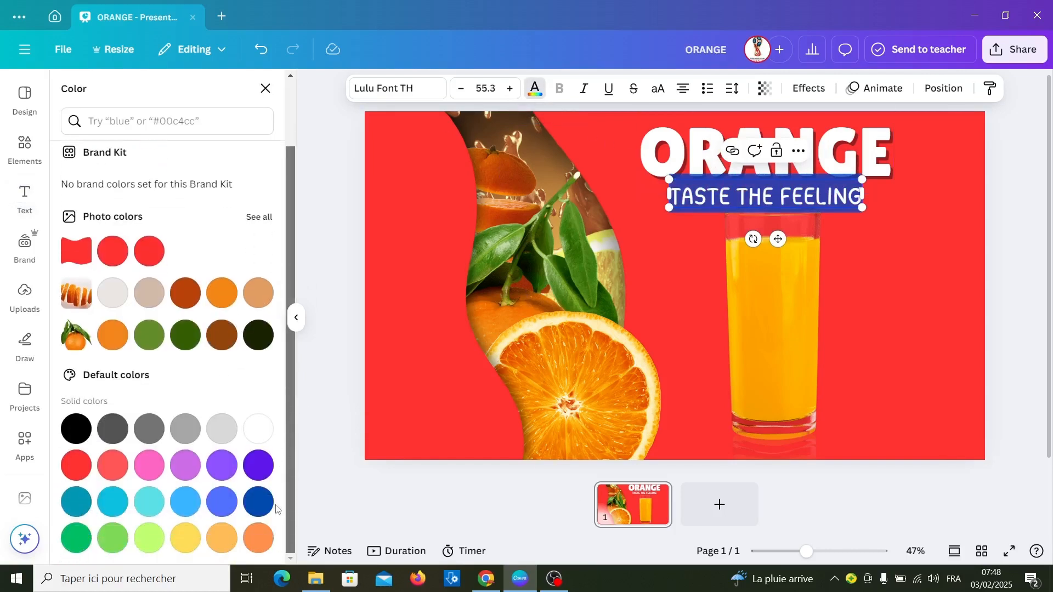
click(184, 537)
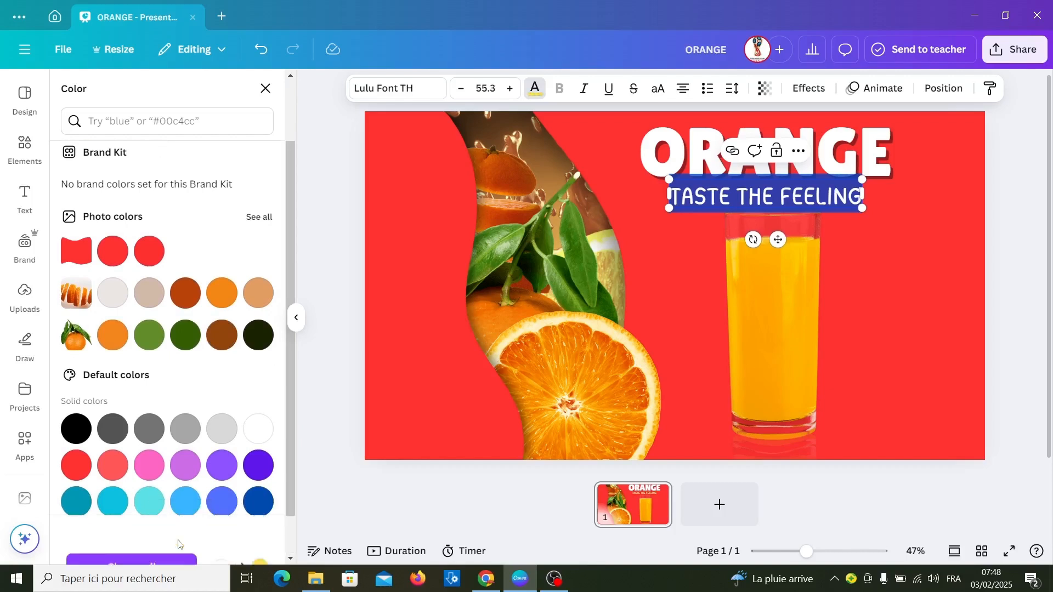
key(Escape)
click(332, 371)
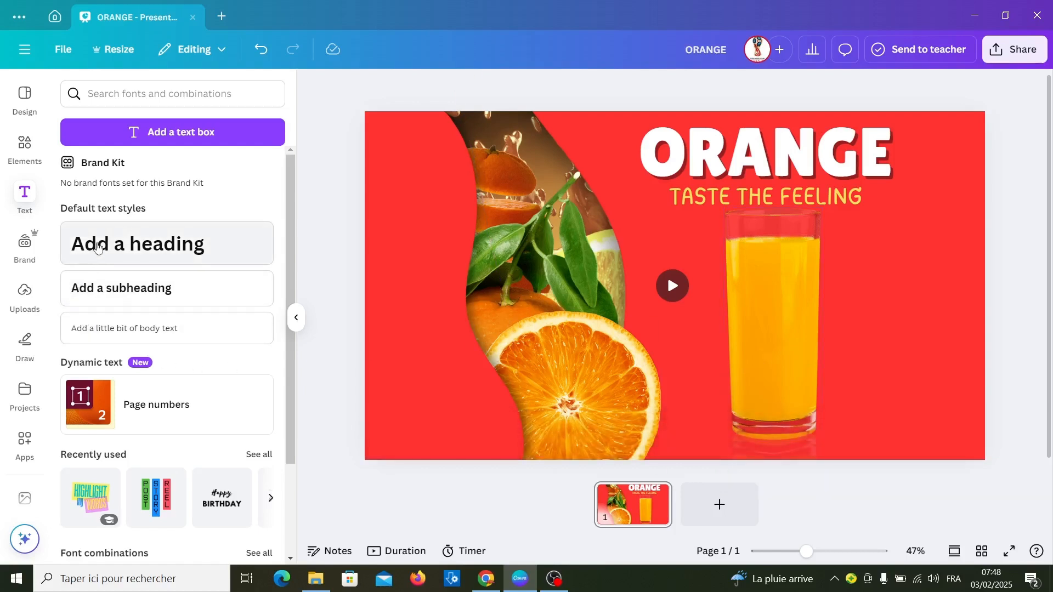
Add a heading reading "5$" and colour the whole text with the green from the orange fruit photo's colours
click(97, 248)
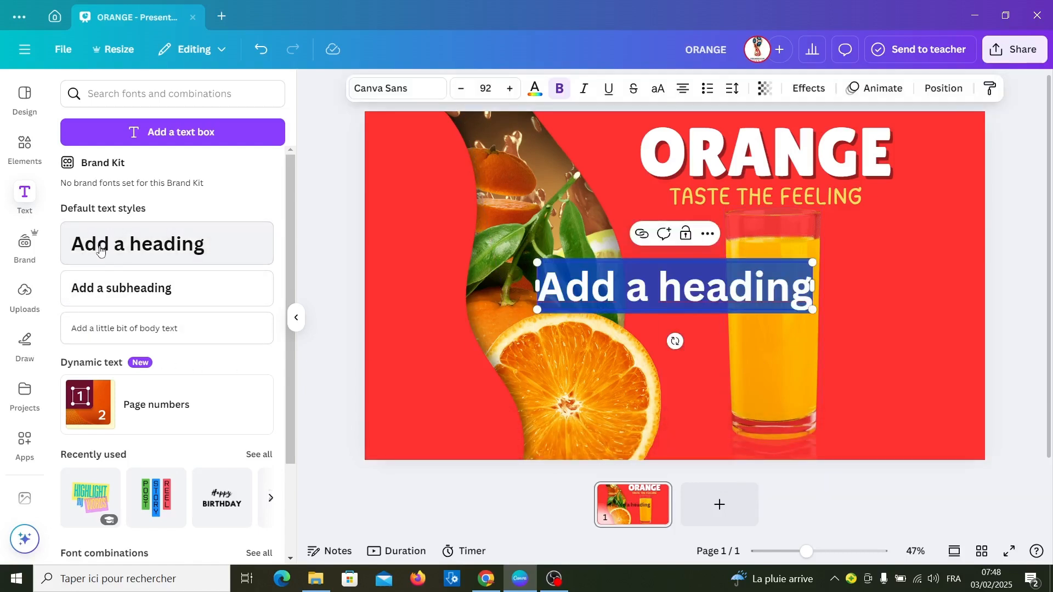
text(5)
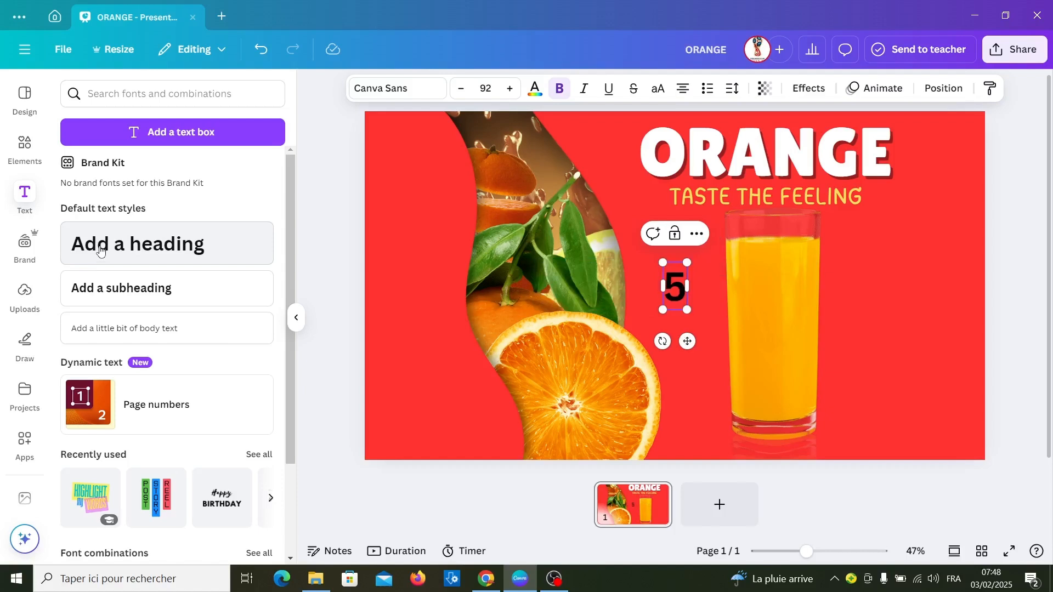
text($)
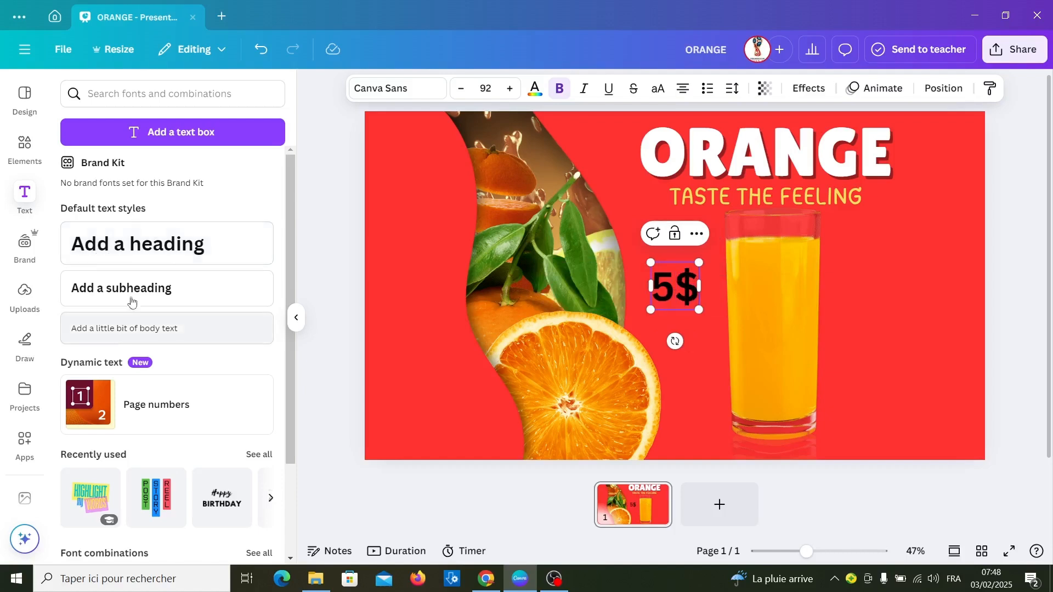
key(shift+Left)
key(shift+Left)
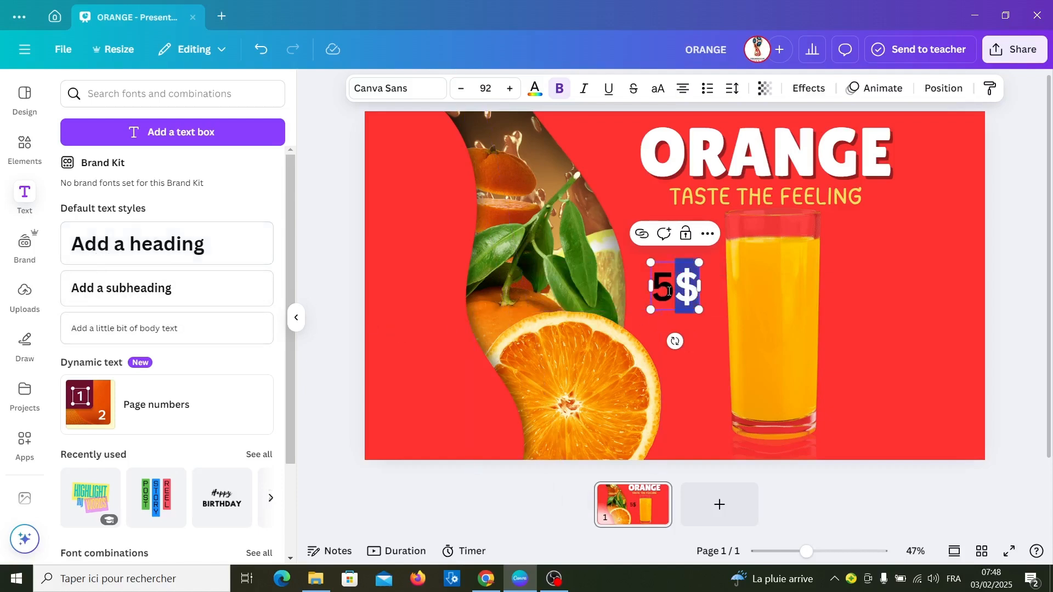
click(535, 90)
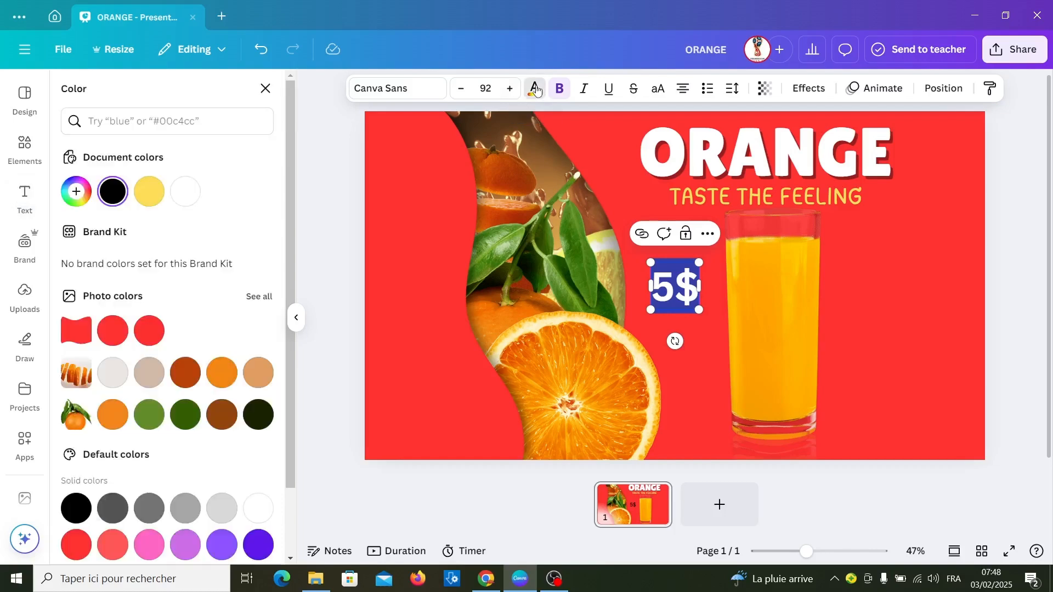
click(146, 414)
Enlarge the 5$ price text to about size 195 and place it to the right of the juice glass
drag(629, 324, 521, 437)
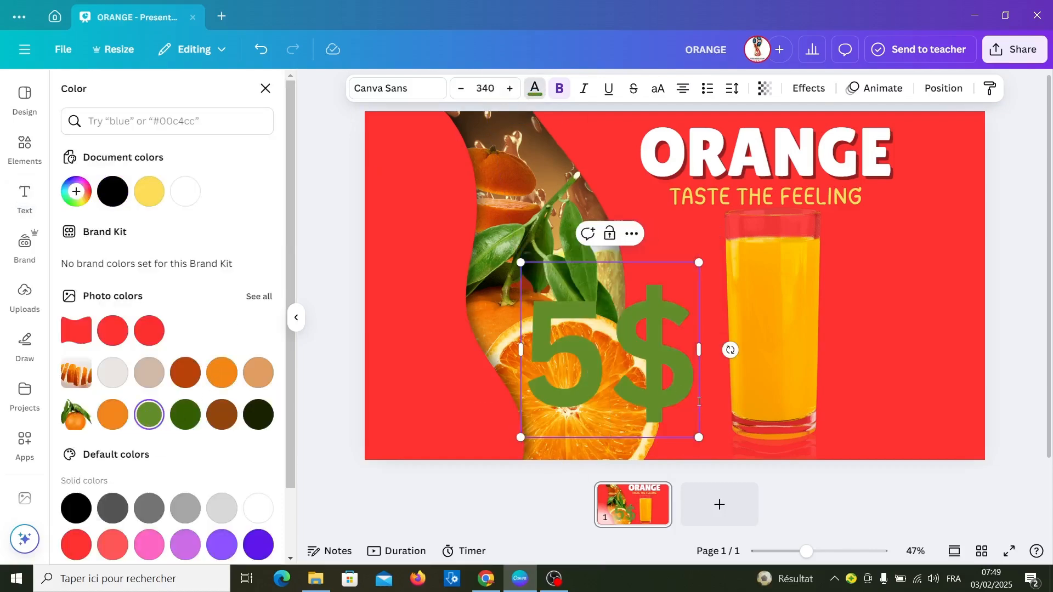
drag(699, 437, 666, 405)
drag(521, 263, 531, 279)
drag(603, 351, 899, 334)
drag(963, 376, 950, 386)
Insert a twelve-pointed starburst from the basic shapes onto the slide
click(25, 148)
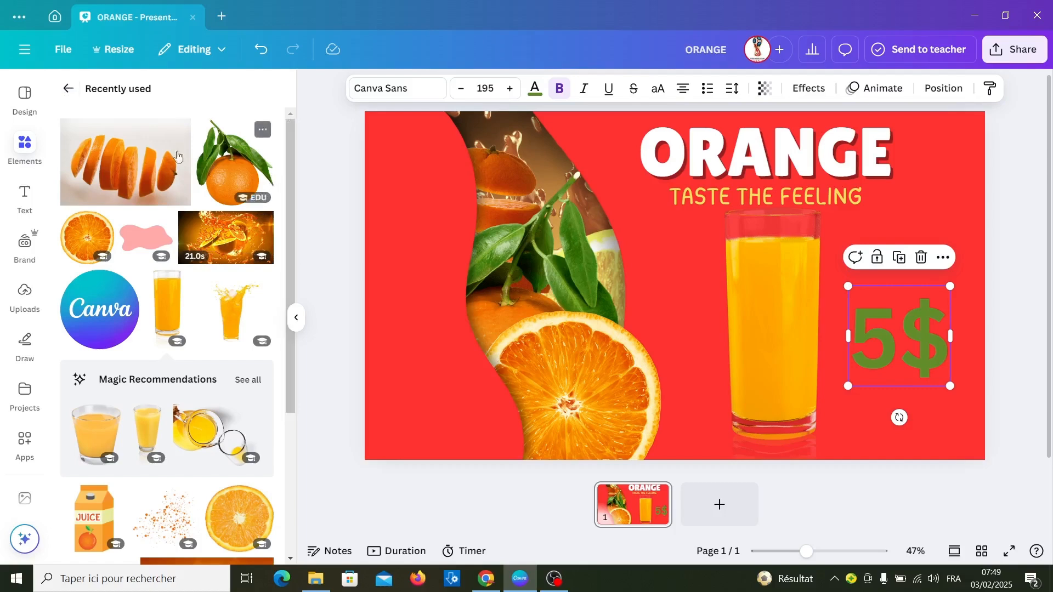
click(69, 91)
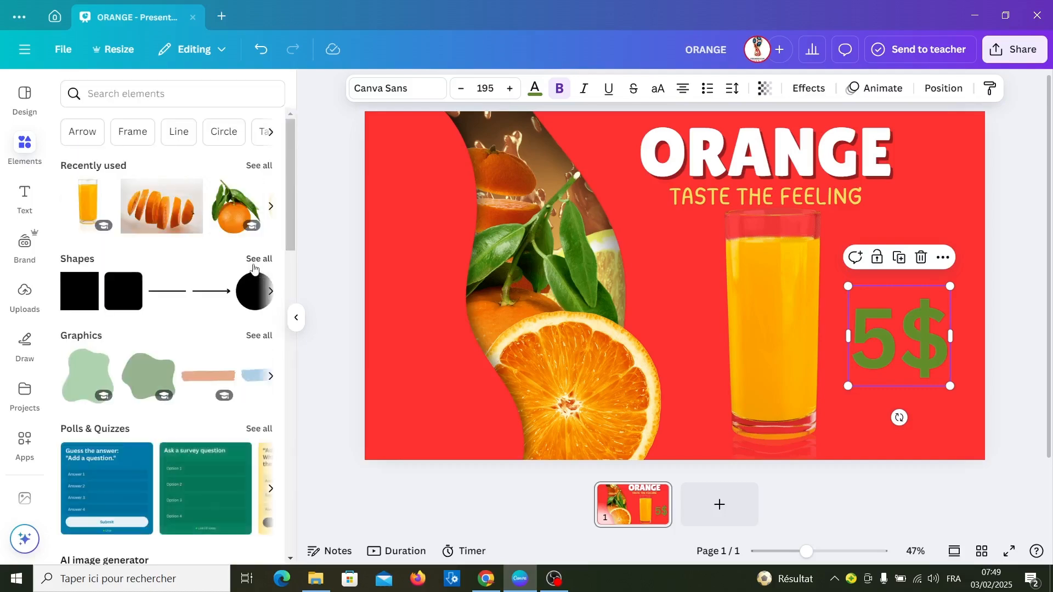
click(256, 261)
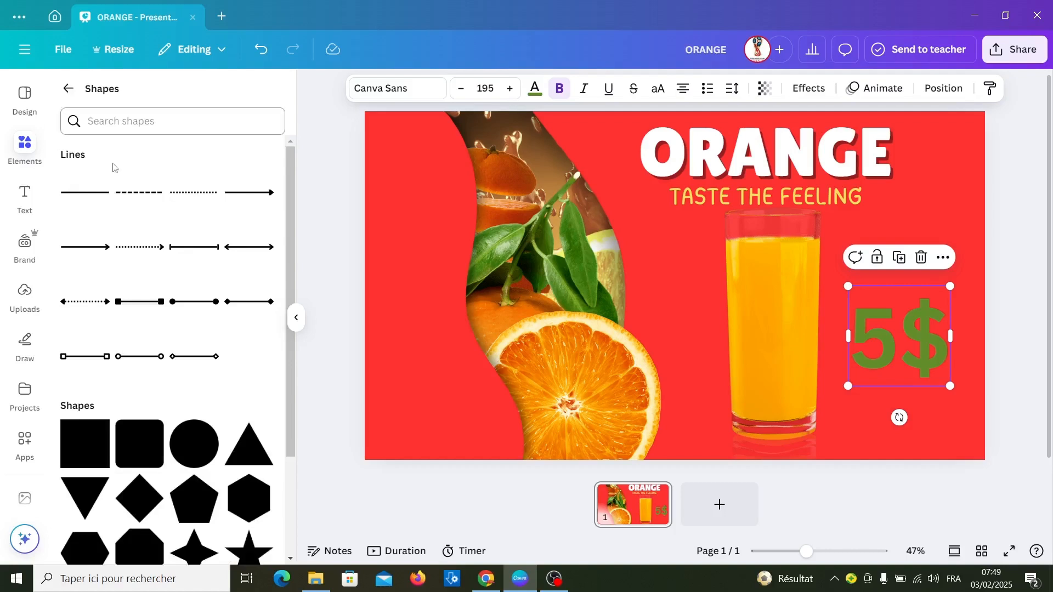
drag(291, 253, 292, 380)
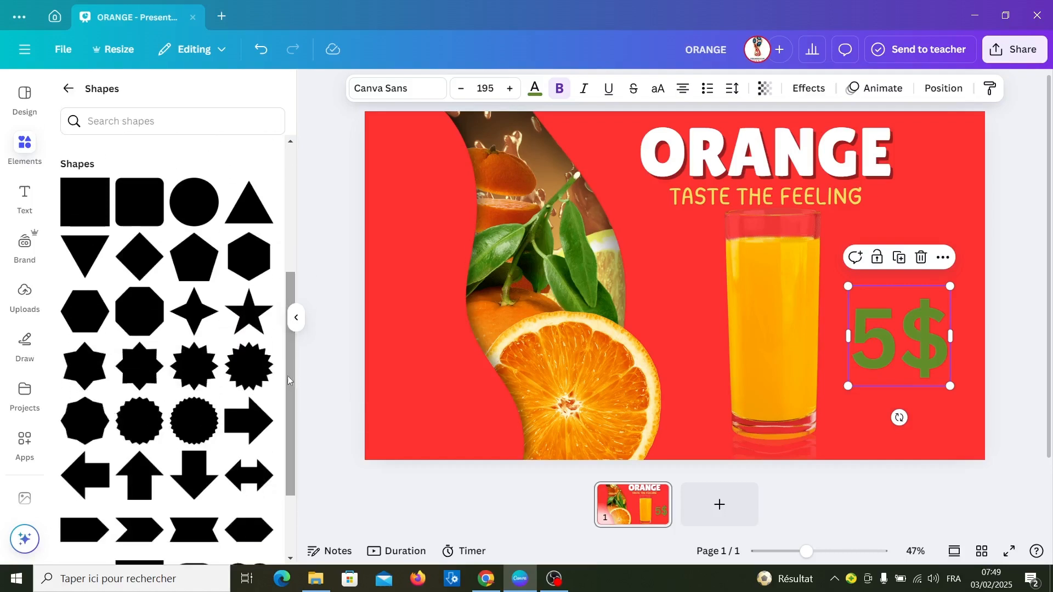
click(188, 365)
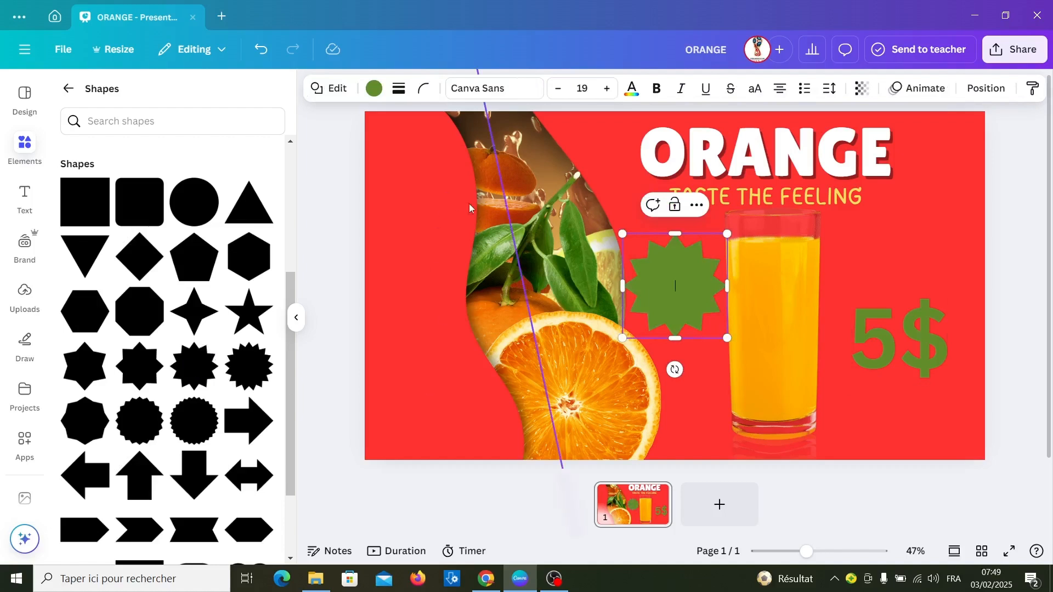
Set both the text colour and the fill of the starburst shape to white
click(630, 89)
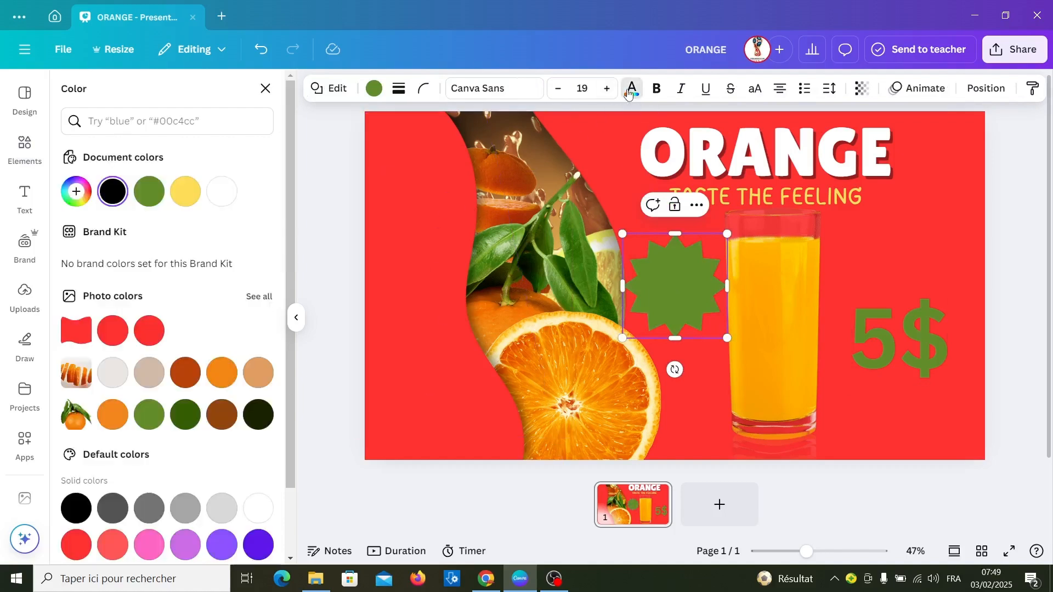
click(257, 504)
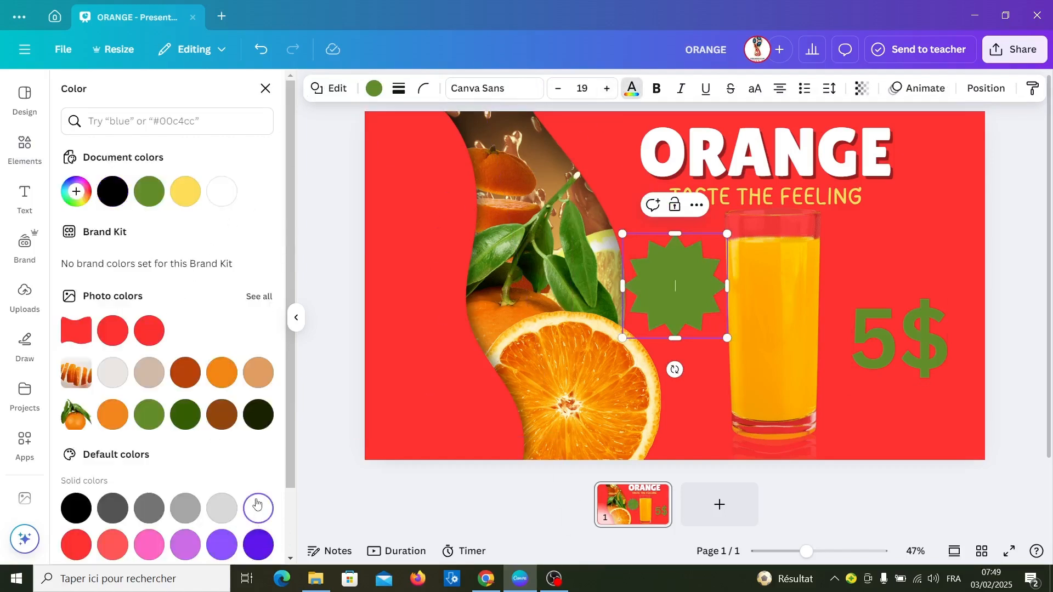
click(696, 385)
click(679, 309)
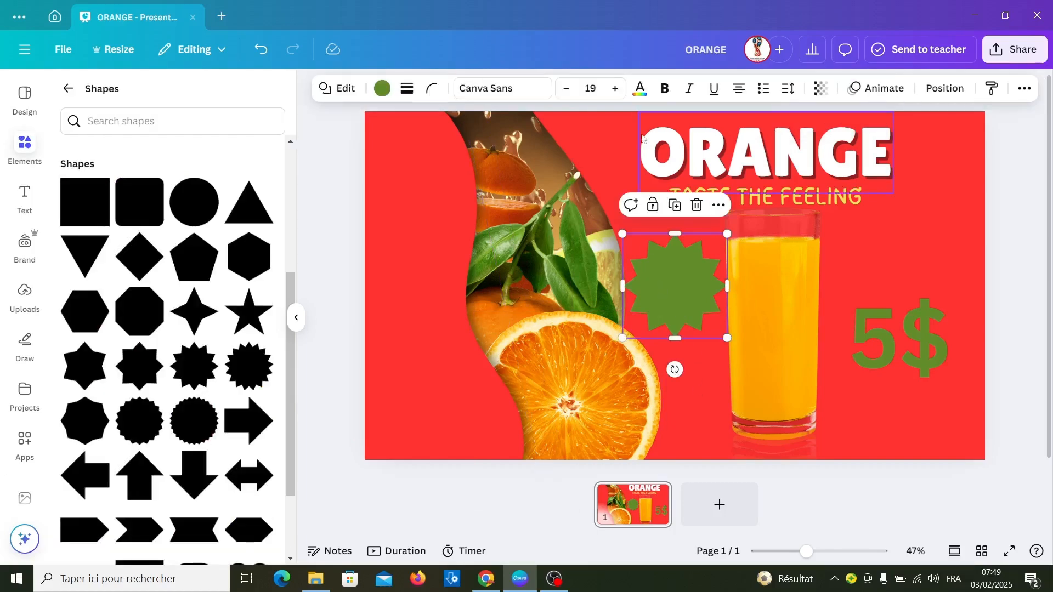
click(639, 98)
click(255, 510)
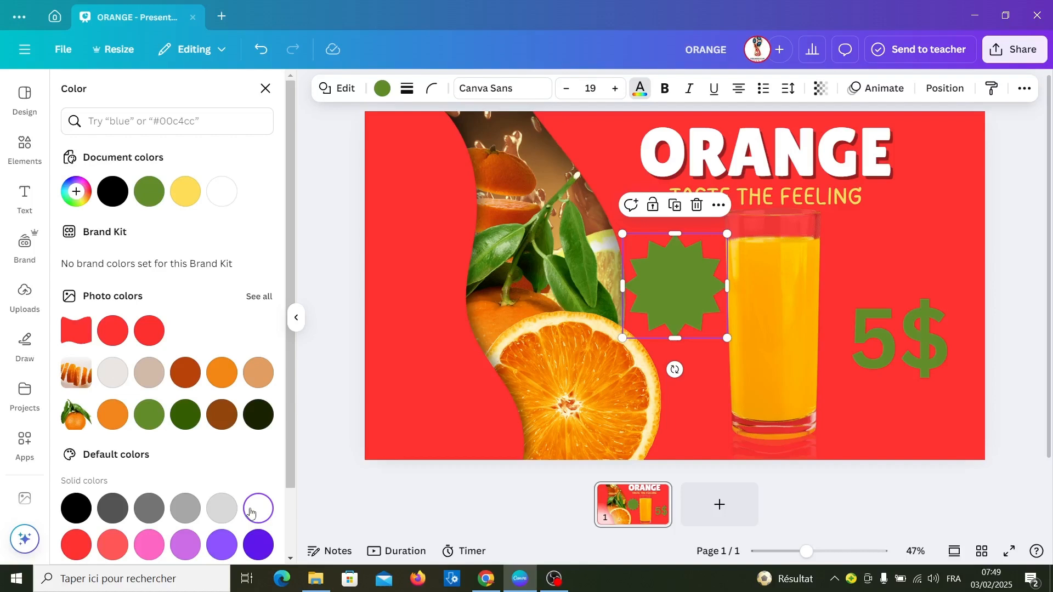
click(383, 89)
click(267, 514)
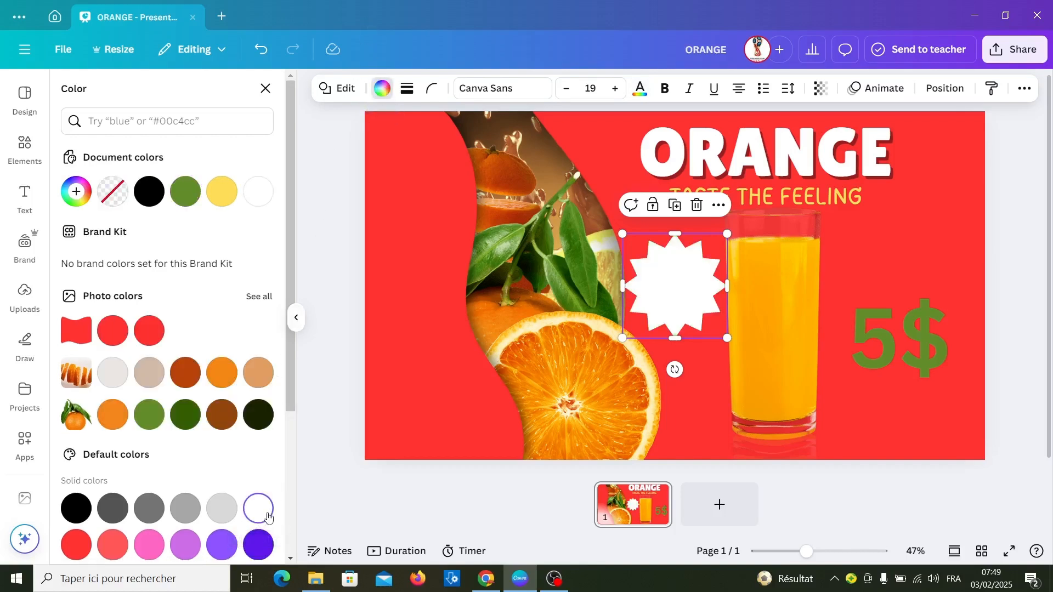
Enlarge the white starburst beside the glass, behind the 5$ text, and centre the price on it at about size 156
drag(674, 284, 889, 335)
drag(829, 276, 801, 249)
drag(944, 388, 968, 398)
click(876, 356)
click(899, 391)
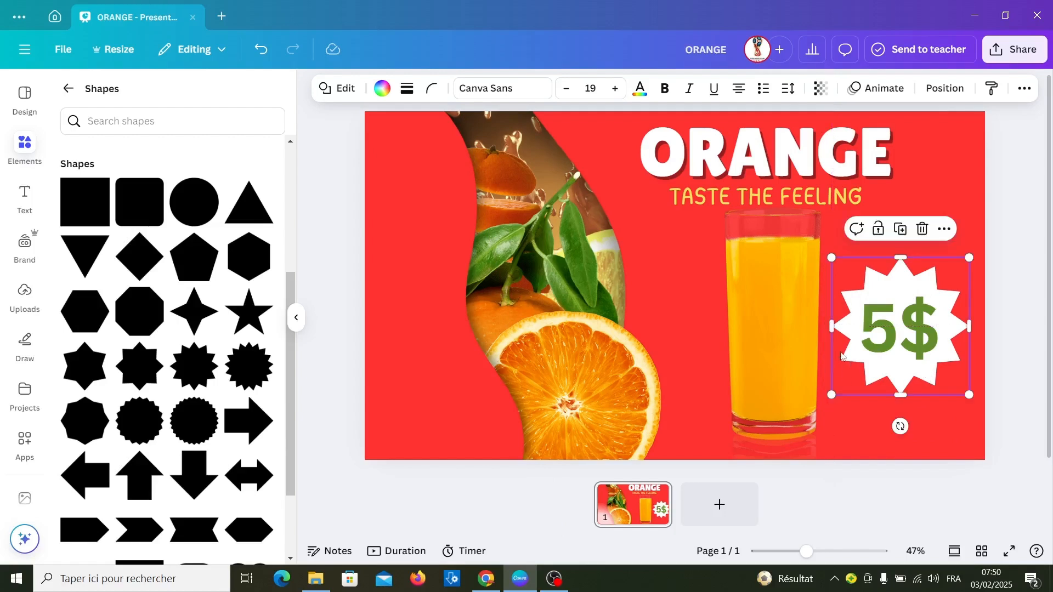
Duplicate the finished page to create a second page
click(735, 454)
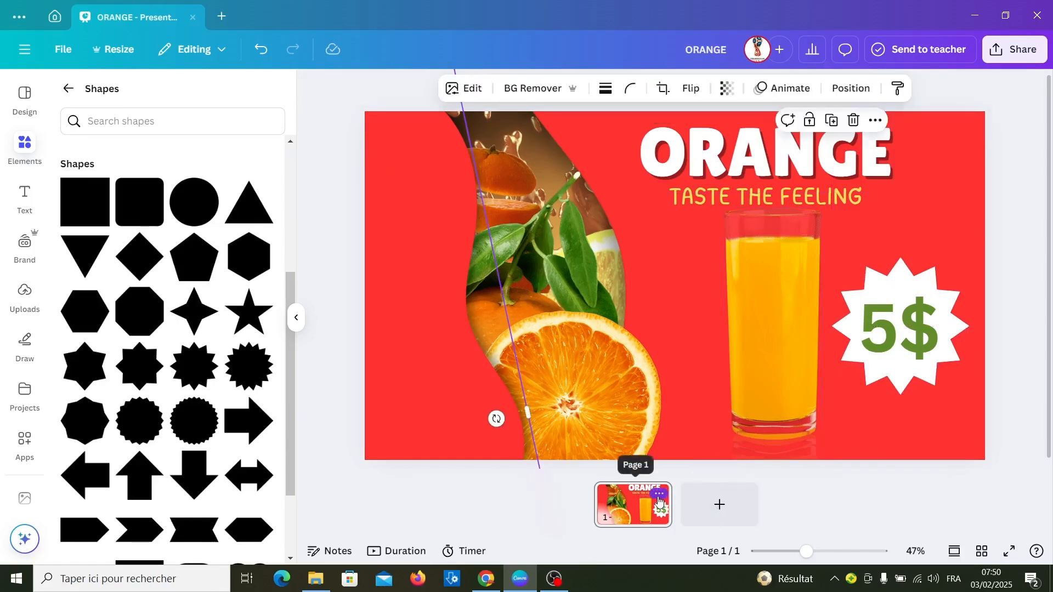
click(658, 500)
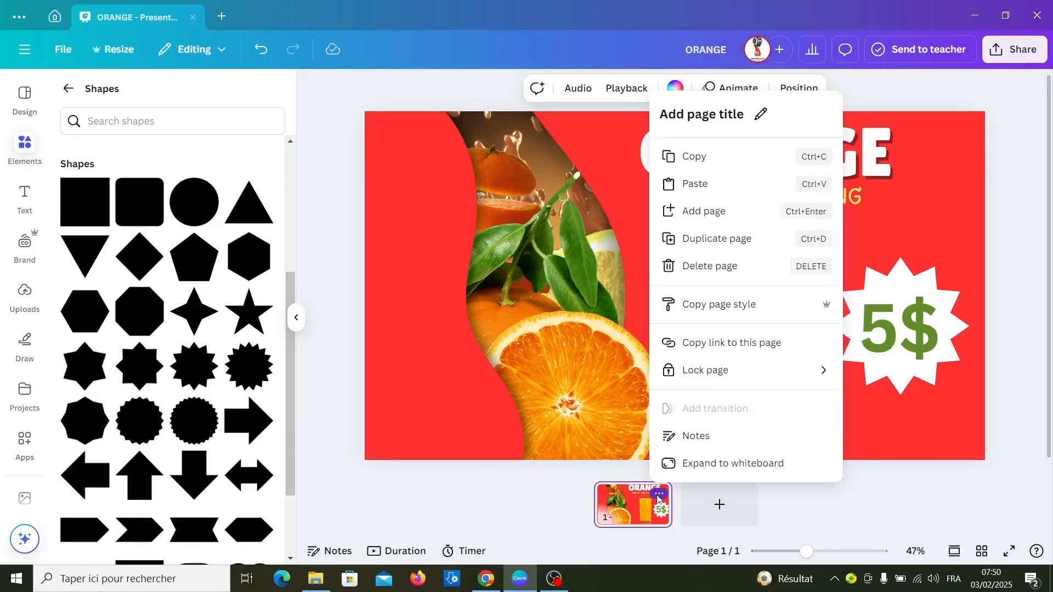
click(719, 243)
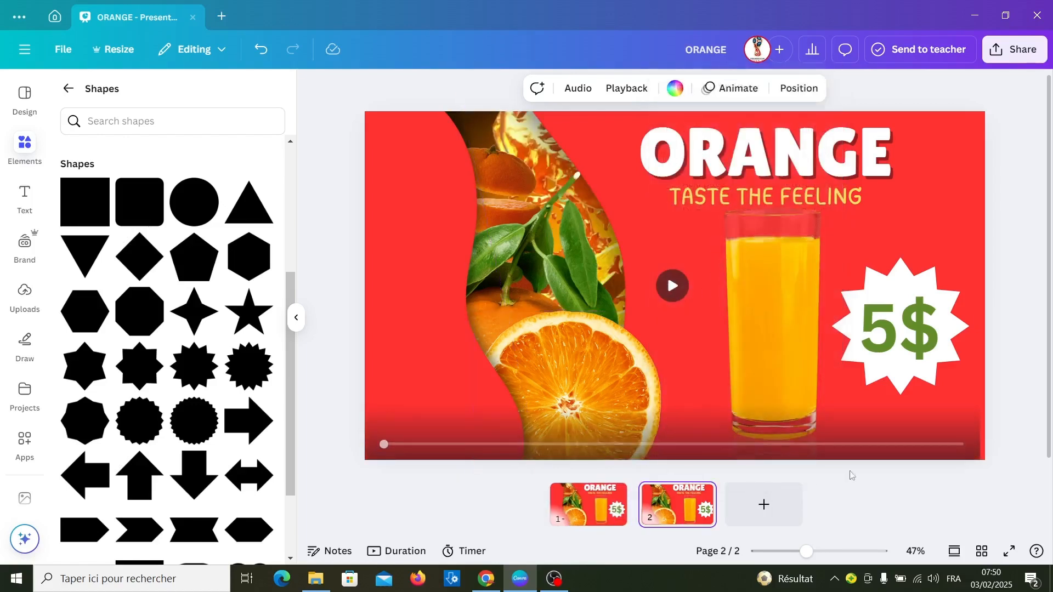
On page 2, shrink the 5$ text and starburst together and move them to the slide's lower-left corner
click(959, 247)
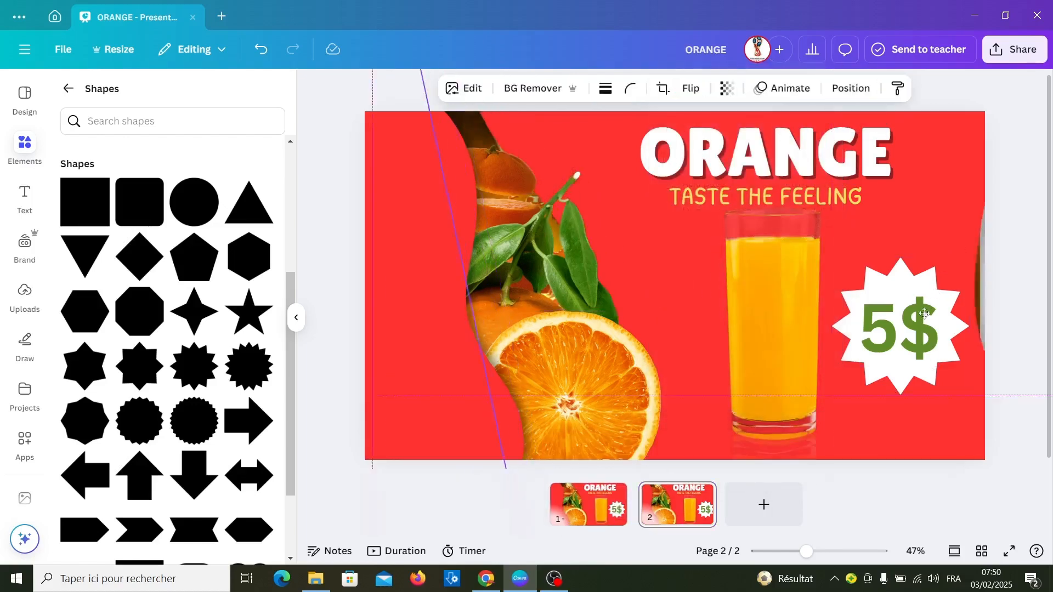
click(253, 53)
click(891, 347)
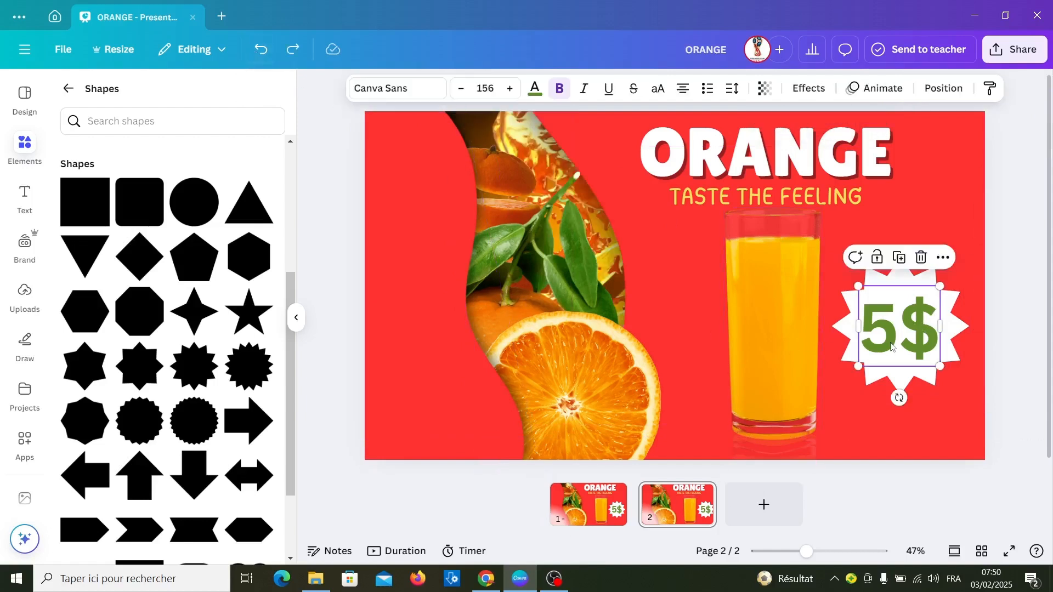
click(887, 281)
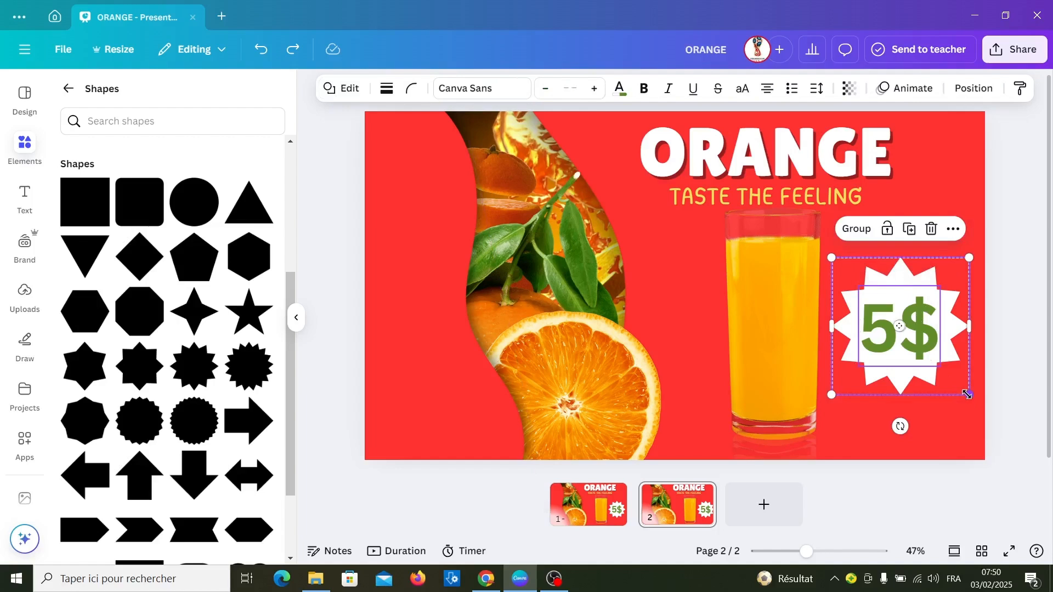
drag(967, 394, 927, 352)
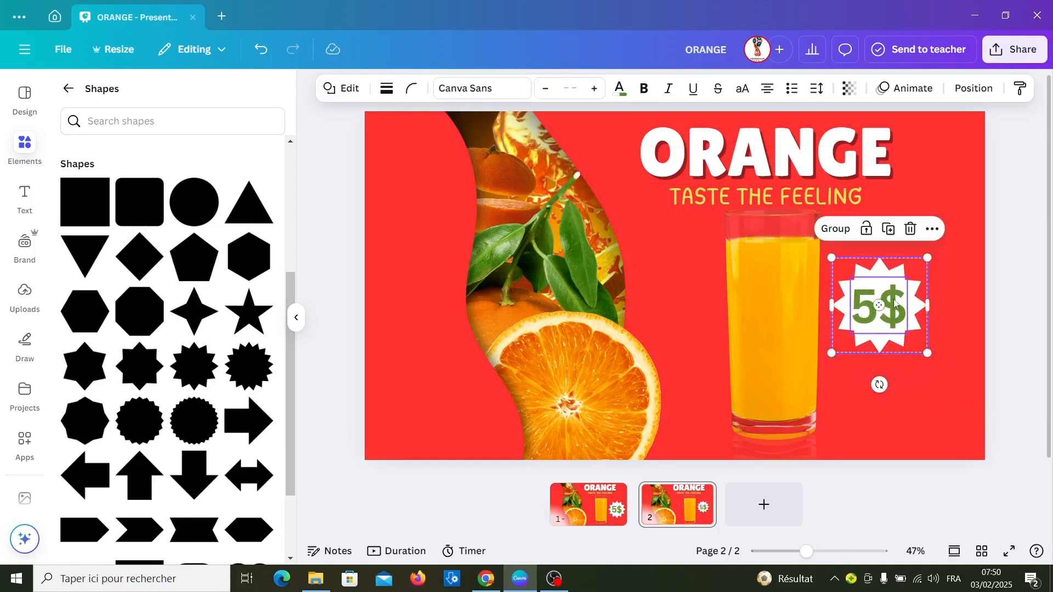
drag(897, 315, 436, 390)
Shift page 2's left red blob further left and its right red blob further right to uncover more of the splash video
click(419, 237)
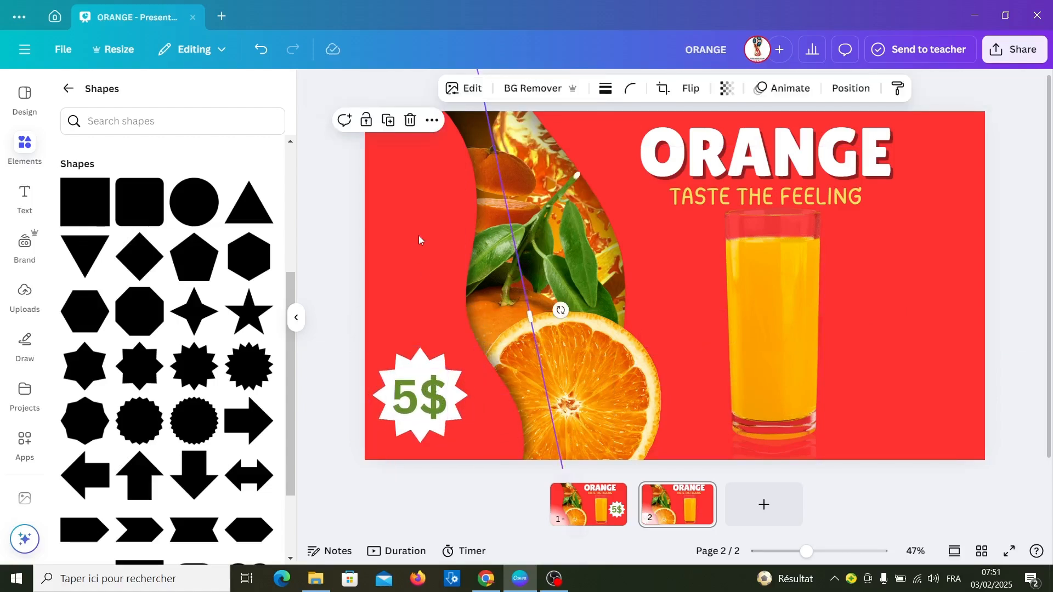
drag(428, 243, 389, 211)
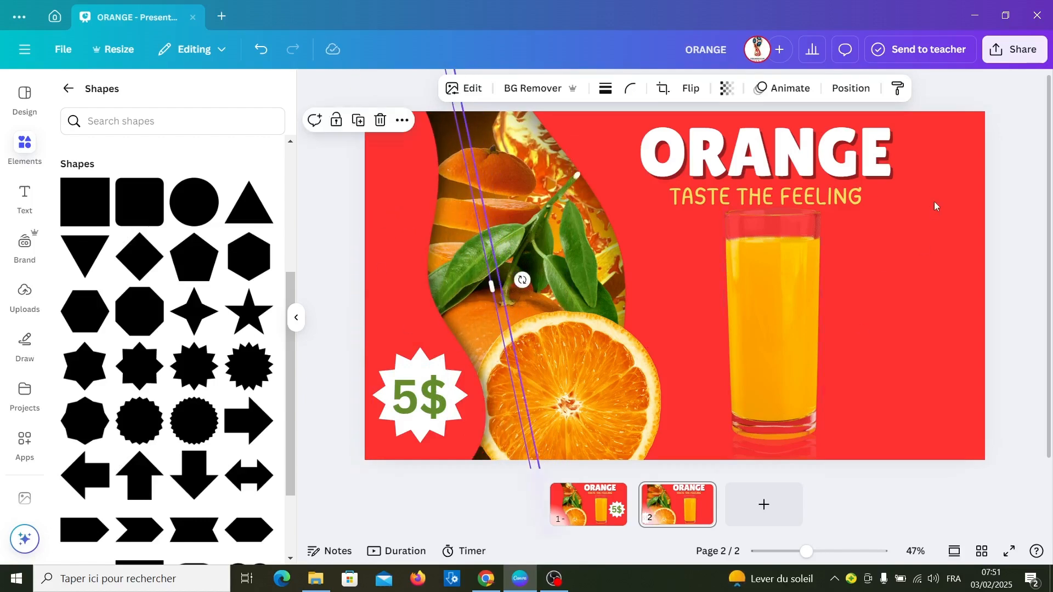
drag(943, 189, 1051, 202)
drag(986, 260, 1002, 262)
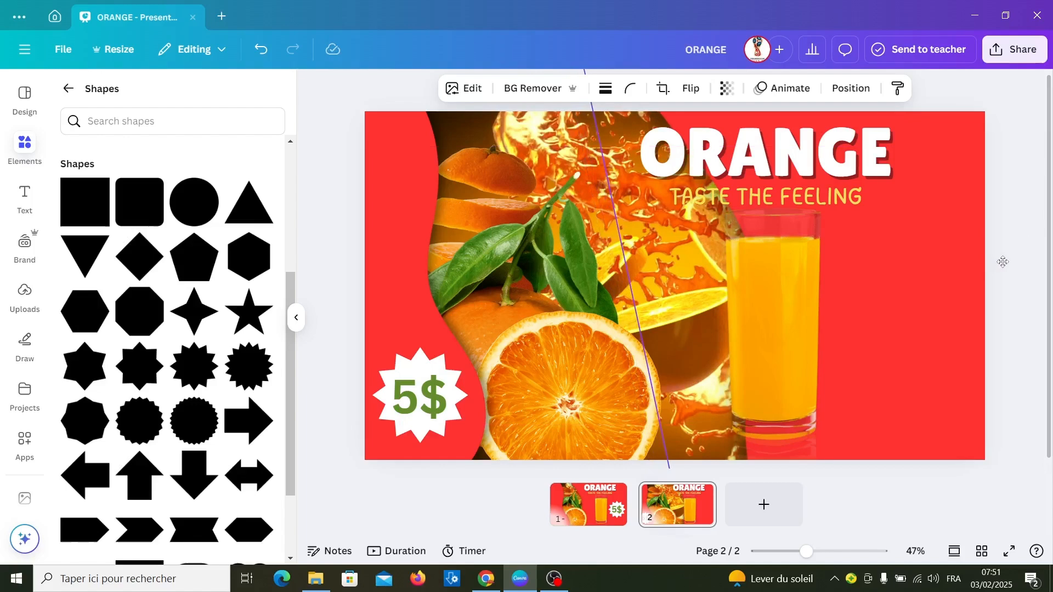
Shrink the juice glass on page 2 and place it in the upper part of the right red area
click(766, 347)
drag(766, 348, 841, 299)
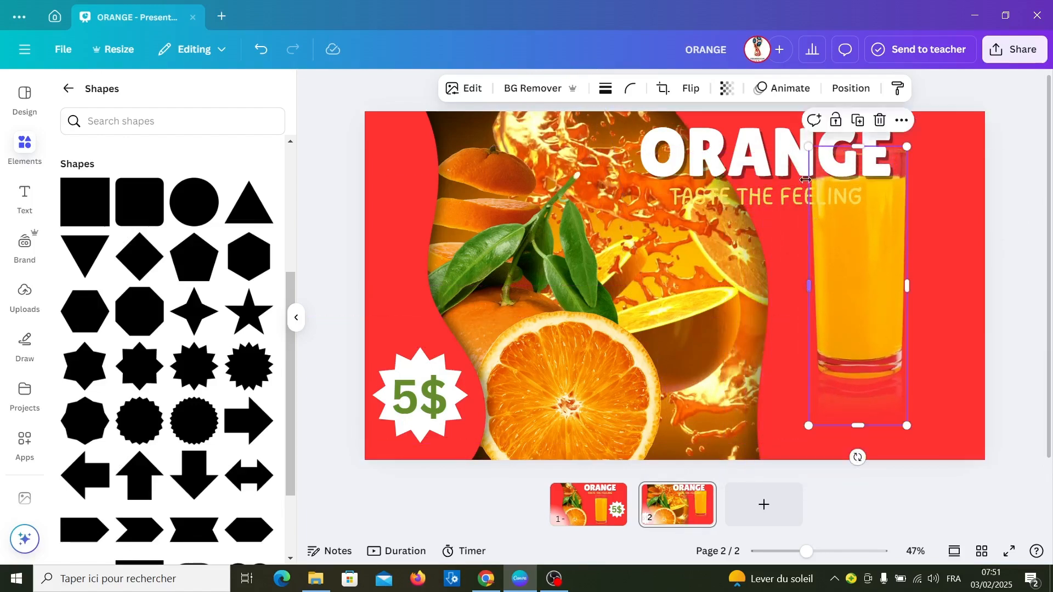
drag(809, 146, 823, 184)
drag(854, 325, 857, 271)
Shrink the ORANGE heading and place it below the glass on page 2, with the TASTE THE FEELING tagline directly beneath
drag(709, 181, 788, 417)
drag(718, 409, 793, 385)
drag(880, 368, 875, 377)
drag(741, 196, 849, 423)
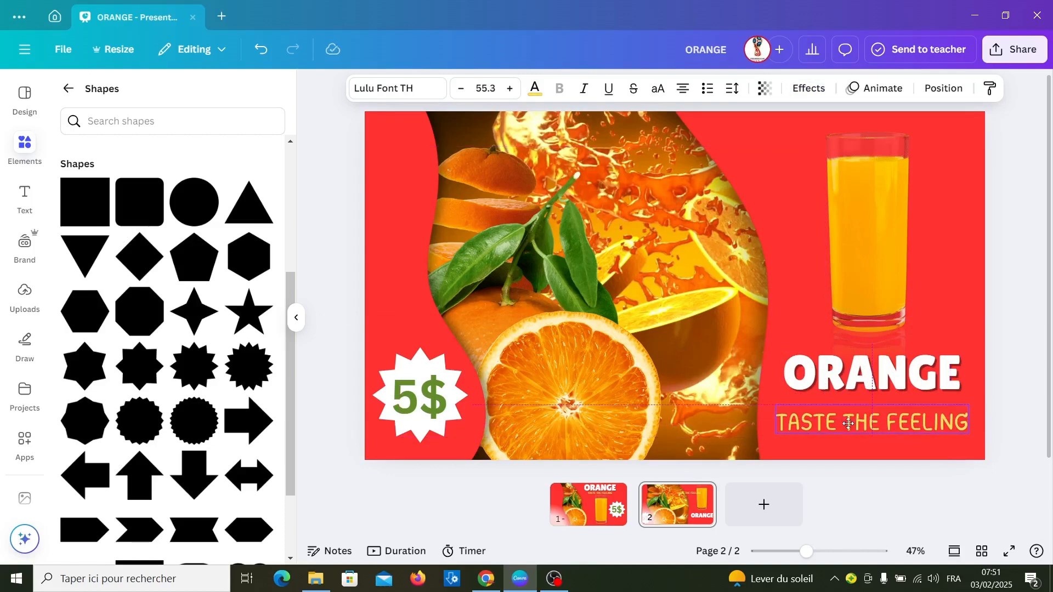
Apply a Match & Move transition between the two pages with a duration of 2 seconds
click(633, 517)
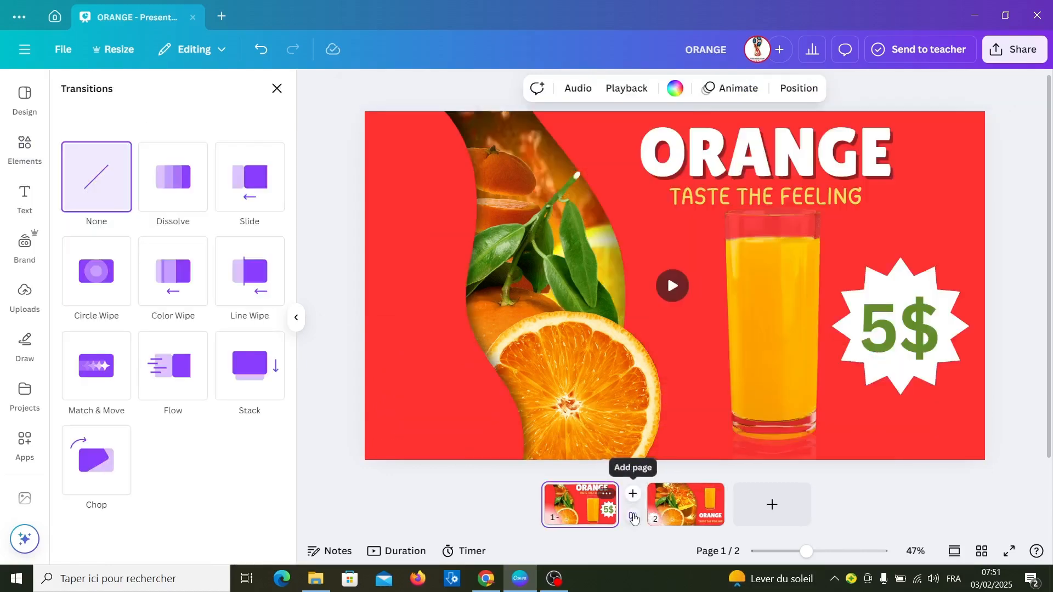
click(114, 379)
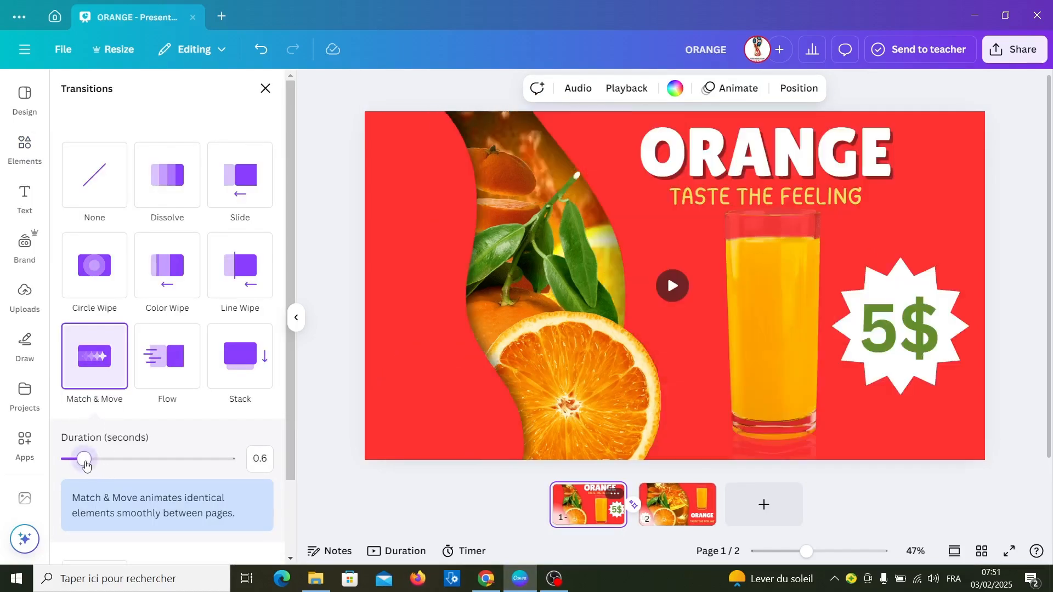
drag(85, 464, 130, 464)
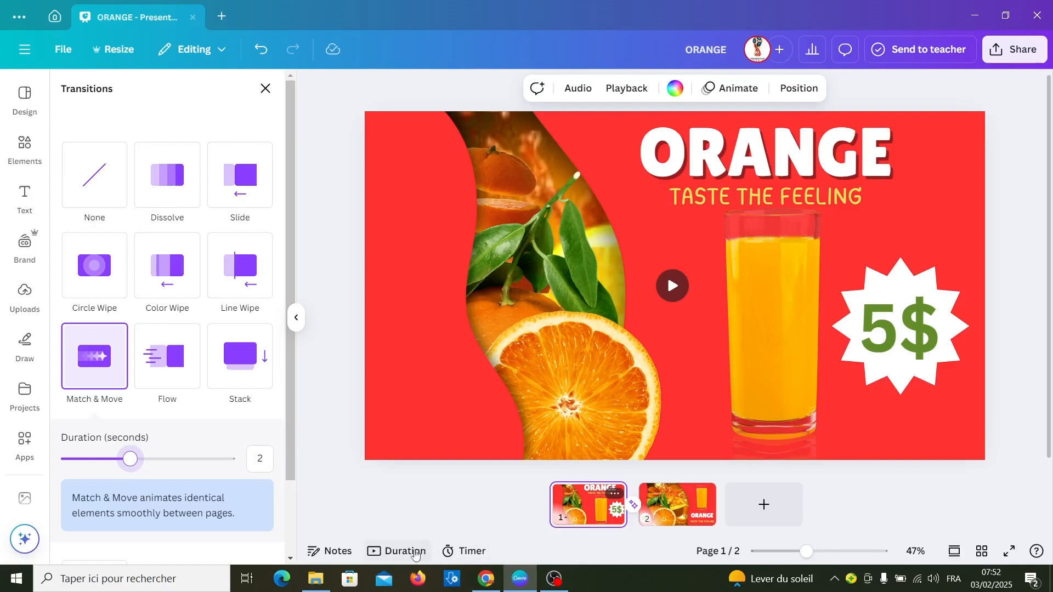
Trim page 1 to about 3.2 seconds and shorten page 2 so the presentation runs about 6 seconds in total
click(404, 557)
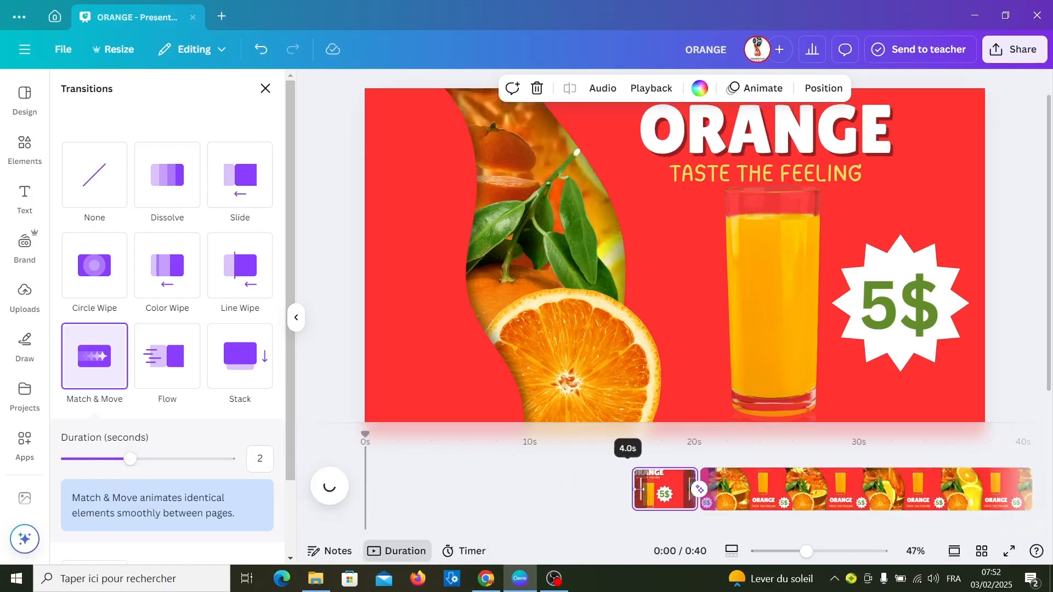
drag(644, 488, 648, 486)
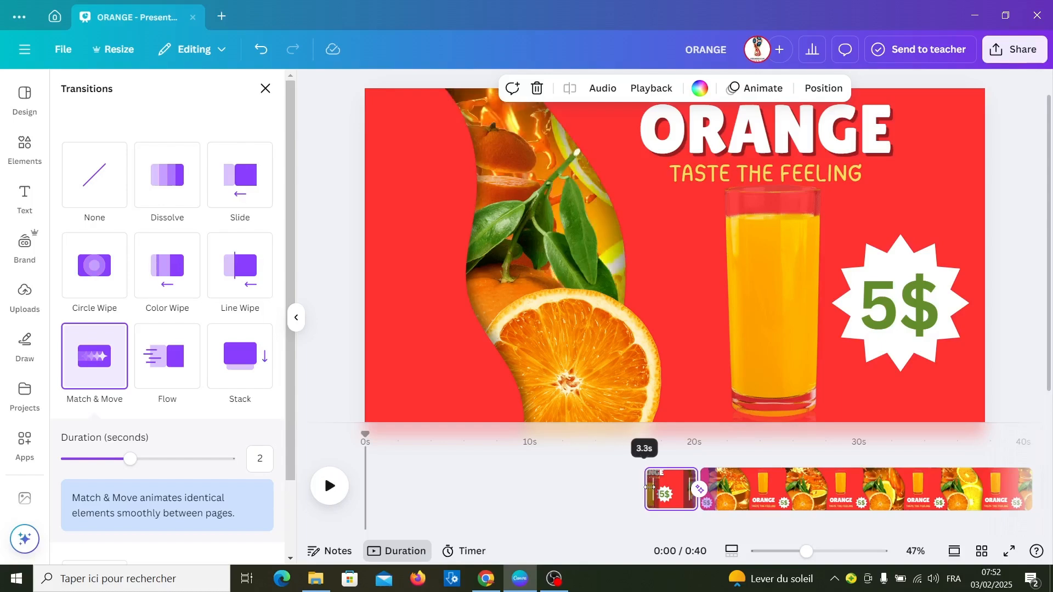
drag(648, 486, 470, 490)
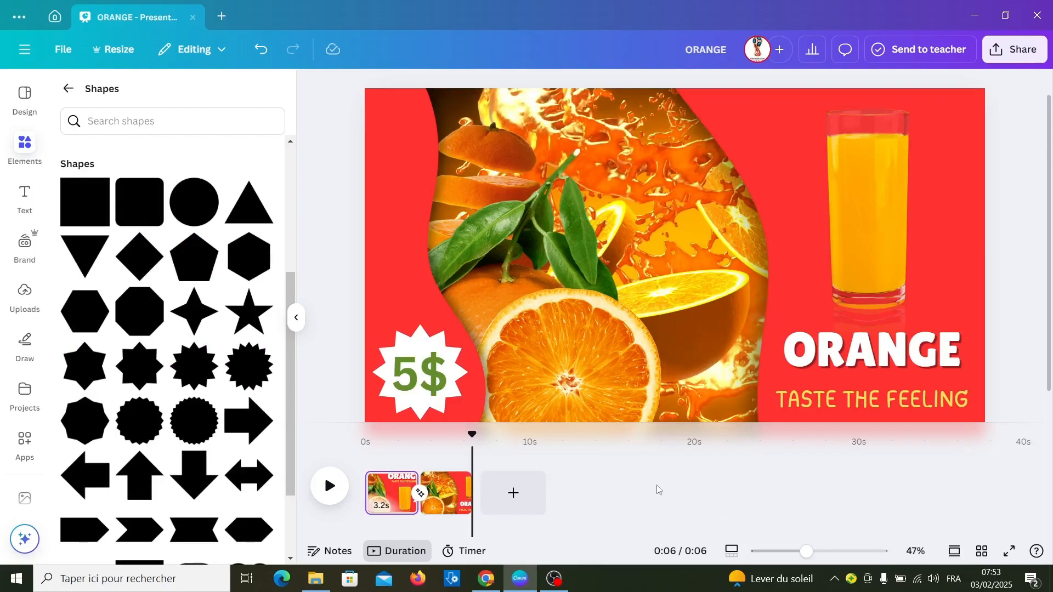
Download both pages of the presentation as an MP4 video
click(1018, 52)
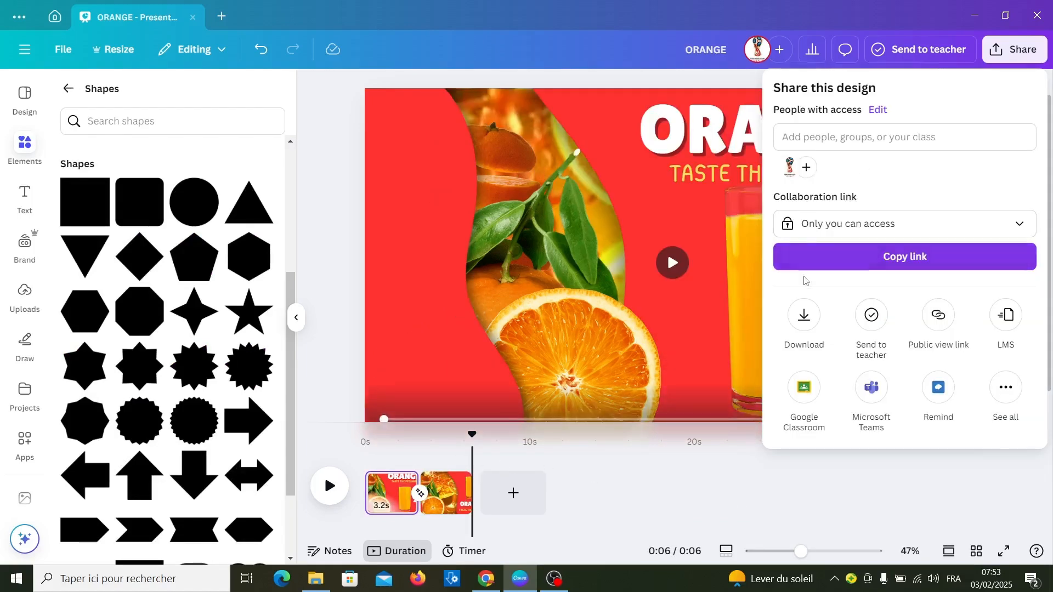
click(802, 313)
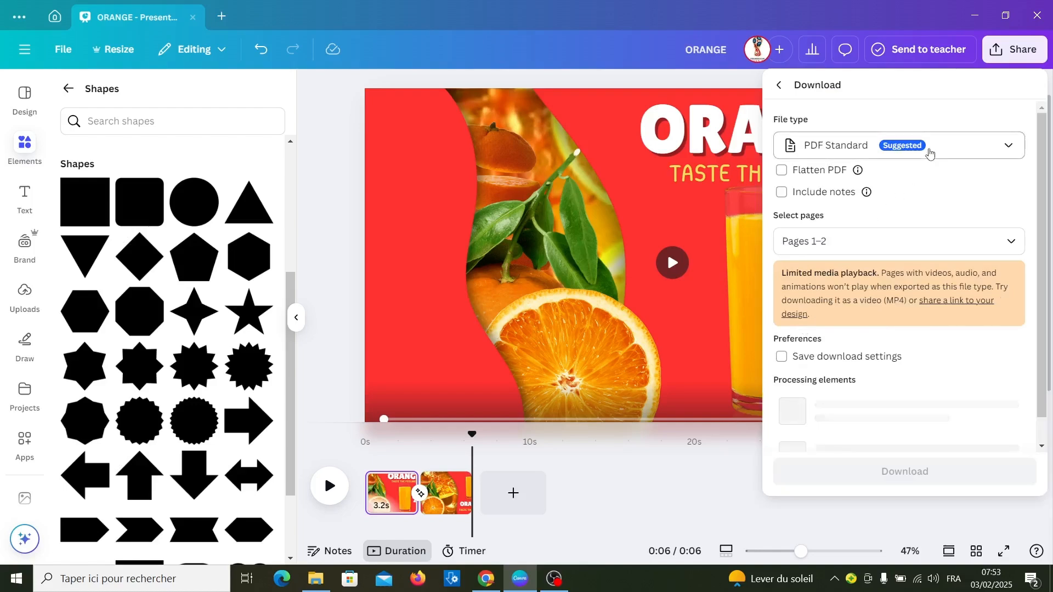
click(928, 150)
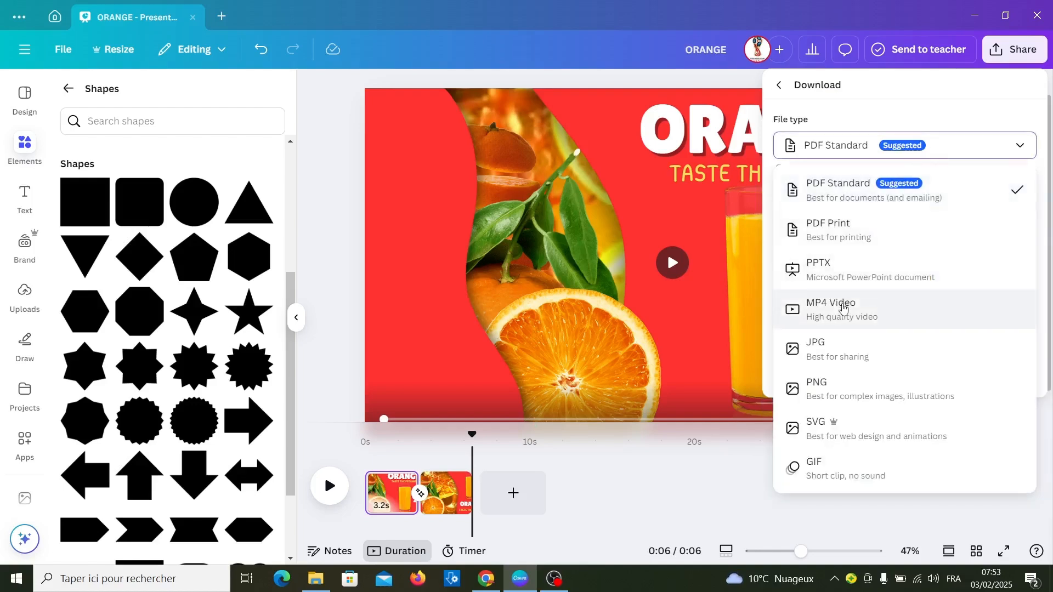
click(842, 308)
click(861, 373)
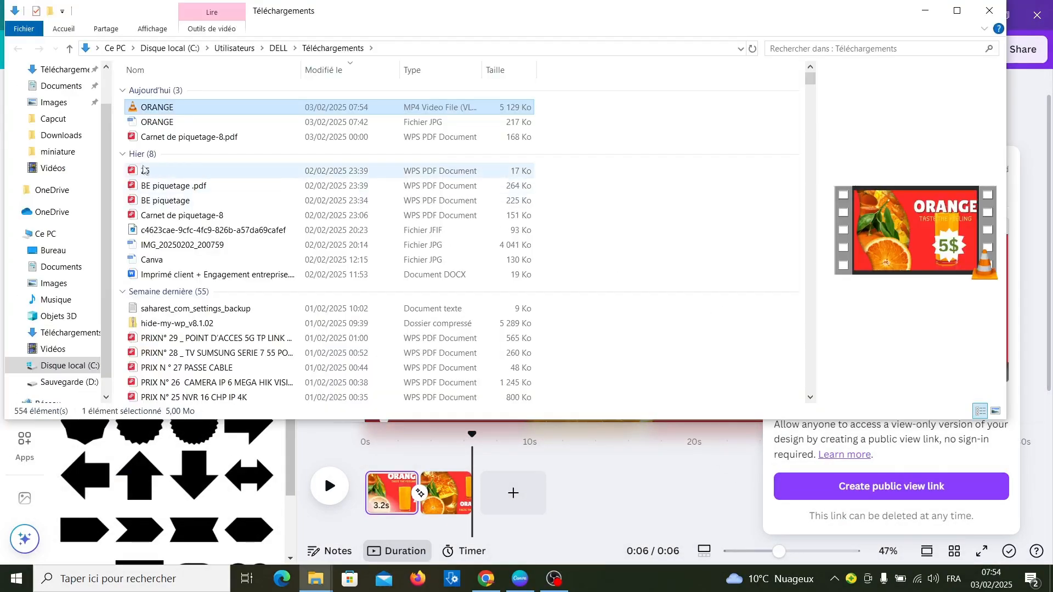
Play the downloaded ORANGE MP4 in VLC to check the animation, close the player and return to the Canva design
double_click(155, 107)
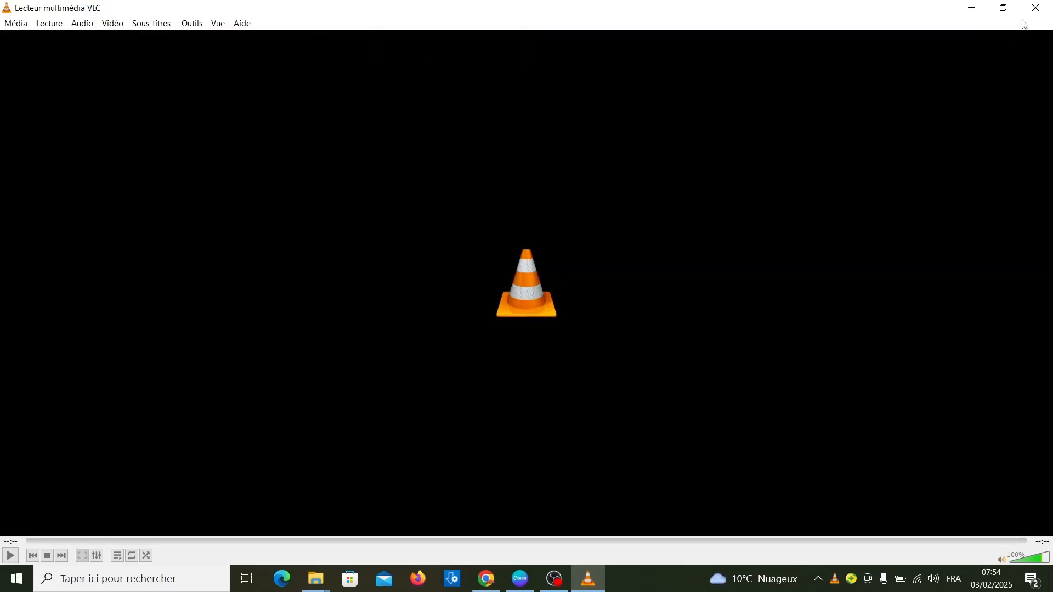
click(1035, 8)
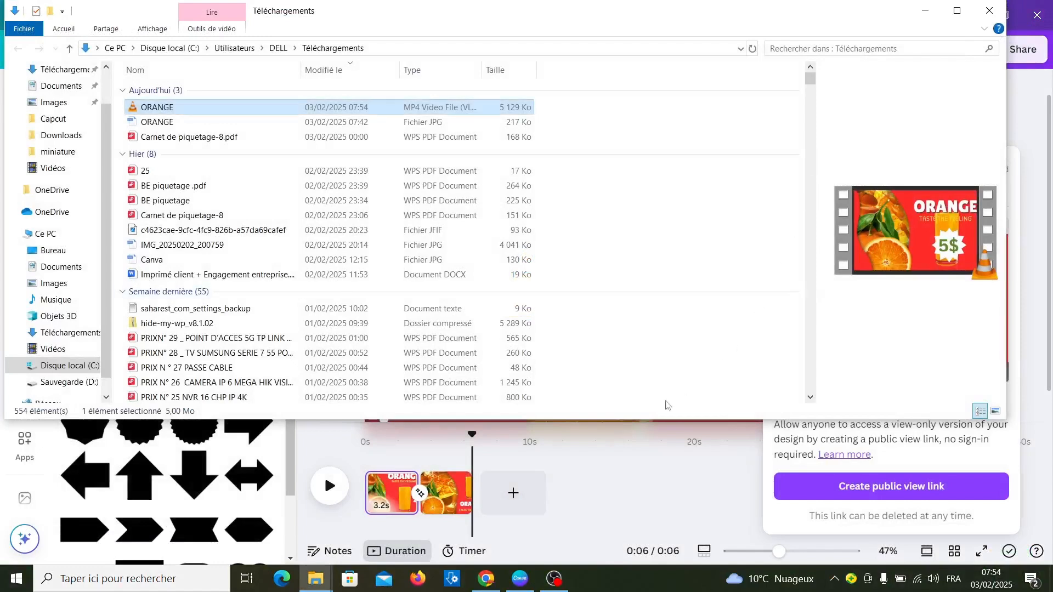
click(649, 440)
click(648, 440)
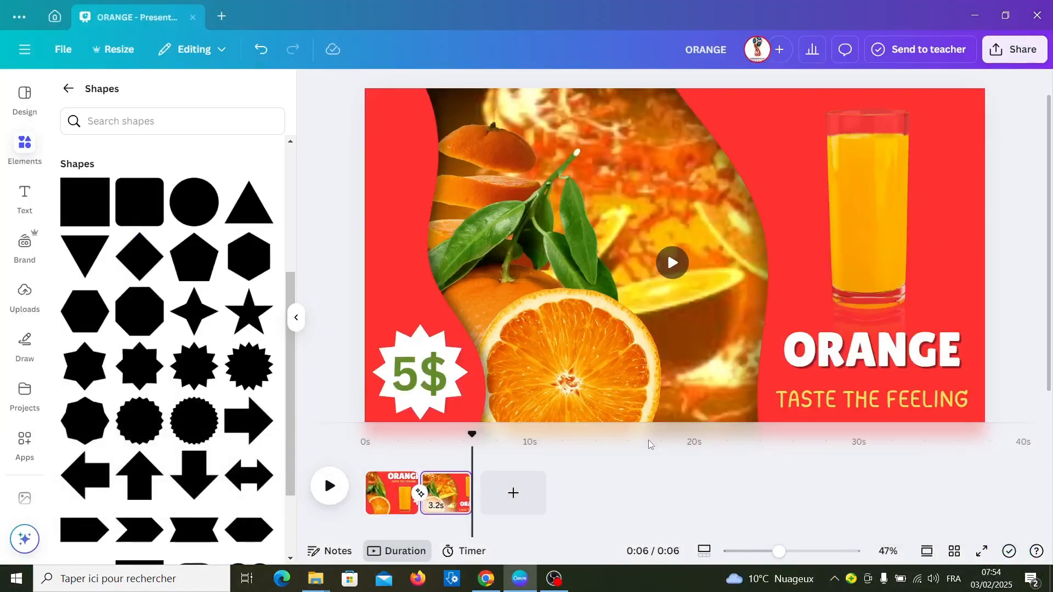